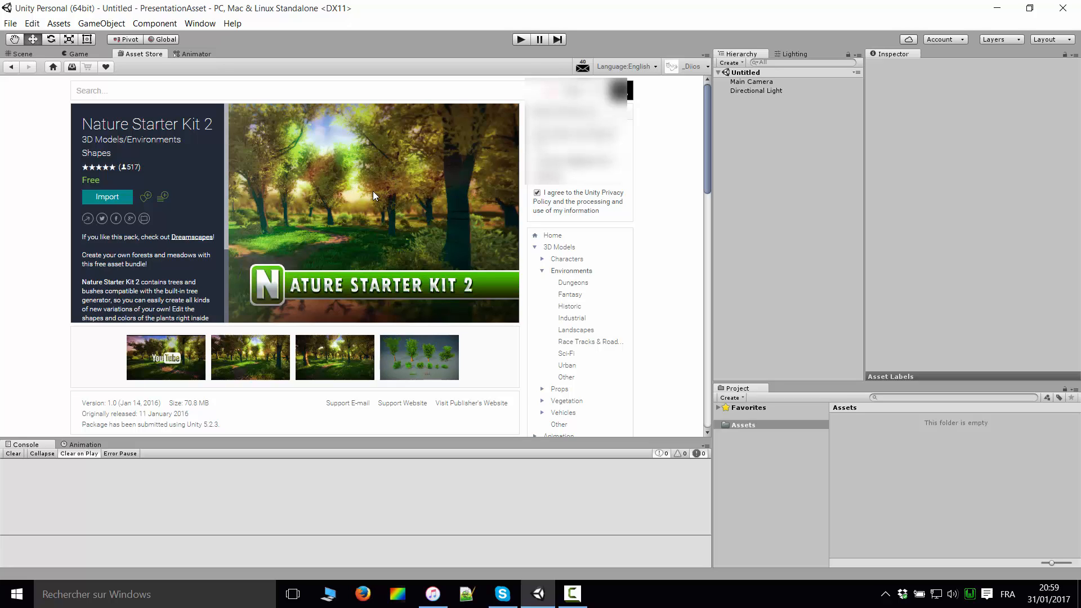
# Examine the enlarged preview of the trees and plants and the package contents of Nature Starter Kit 2.
pyautogui.click(423, 350)
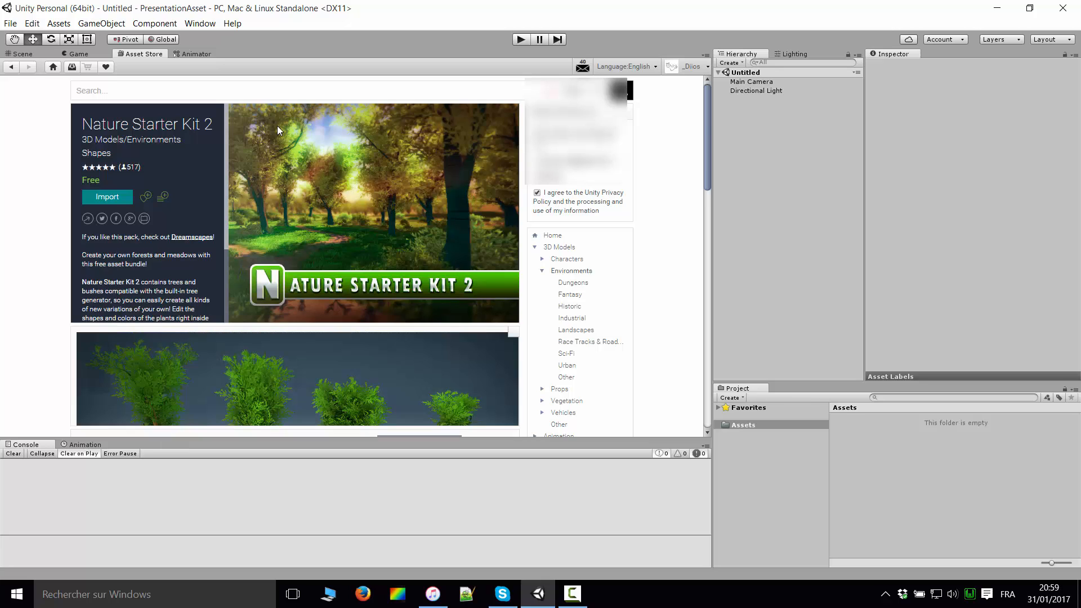
pyautogui.scroll(-3, 503, 267)
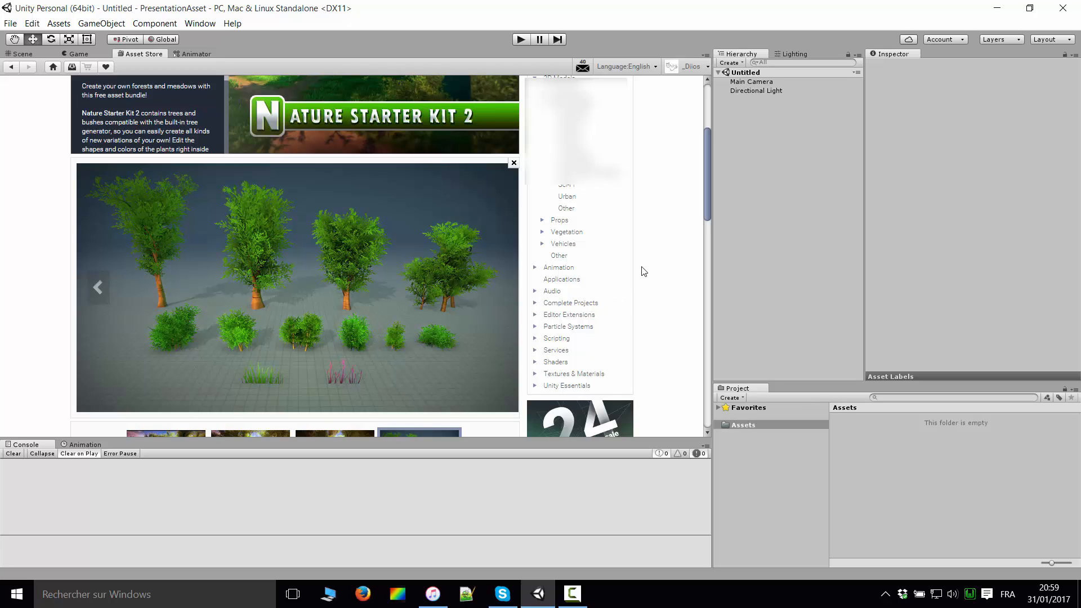
pyautogui.scroll(-3, 672, 299)
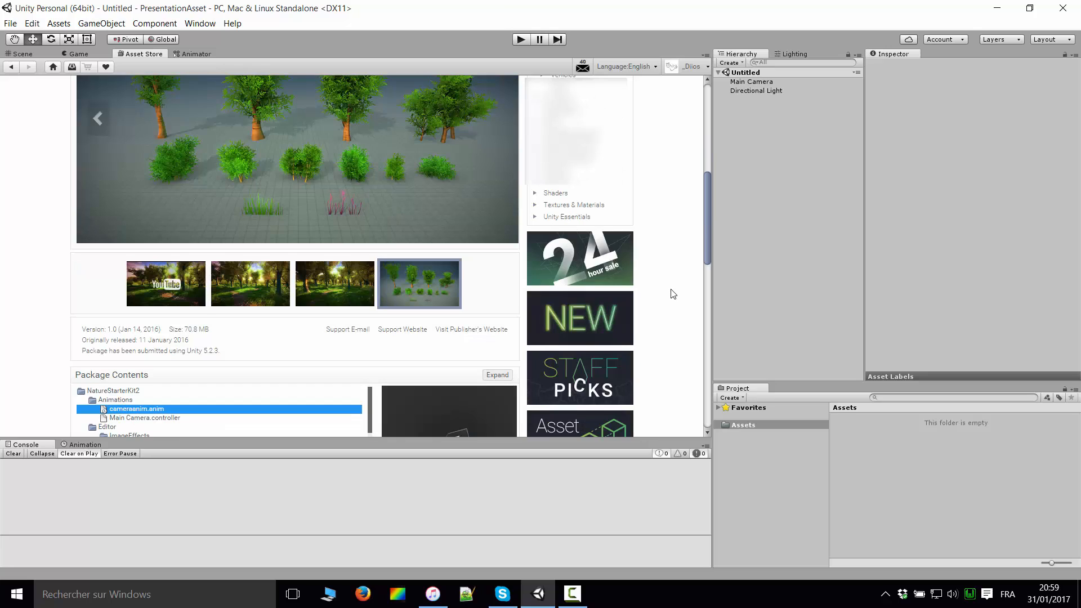
pyautogui.scroll(-4, 670, 296)
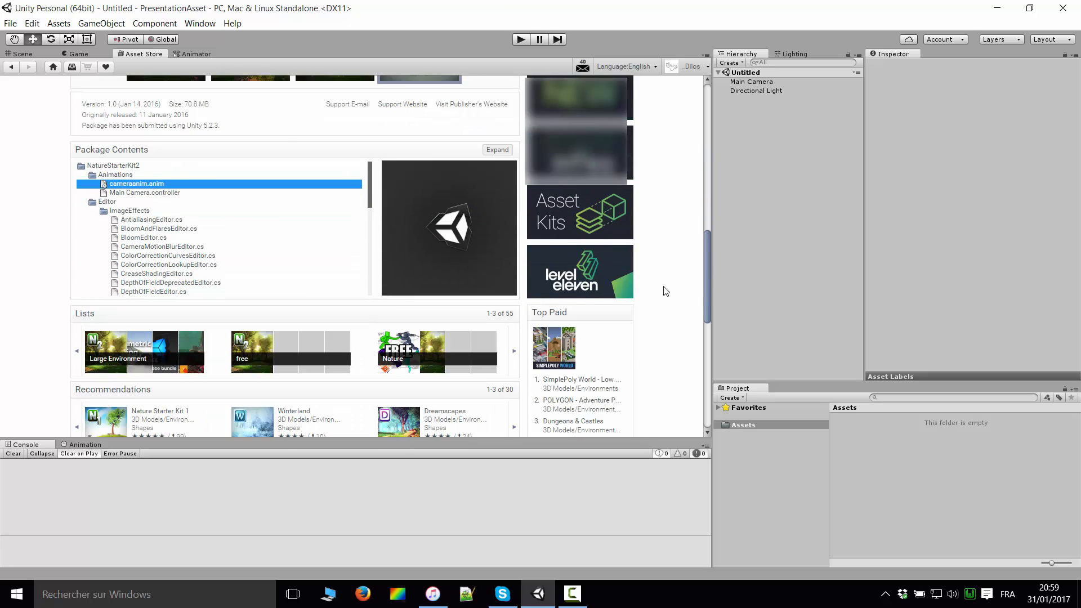
pyautogui.scroll(7, 667, 291)
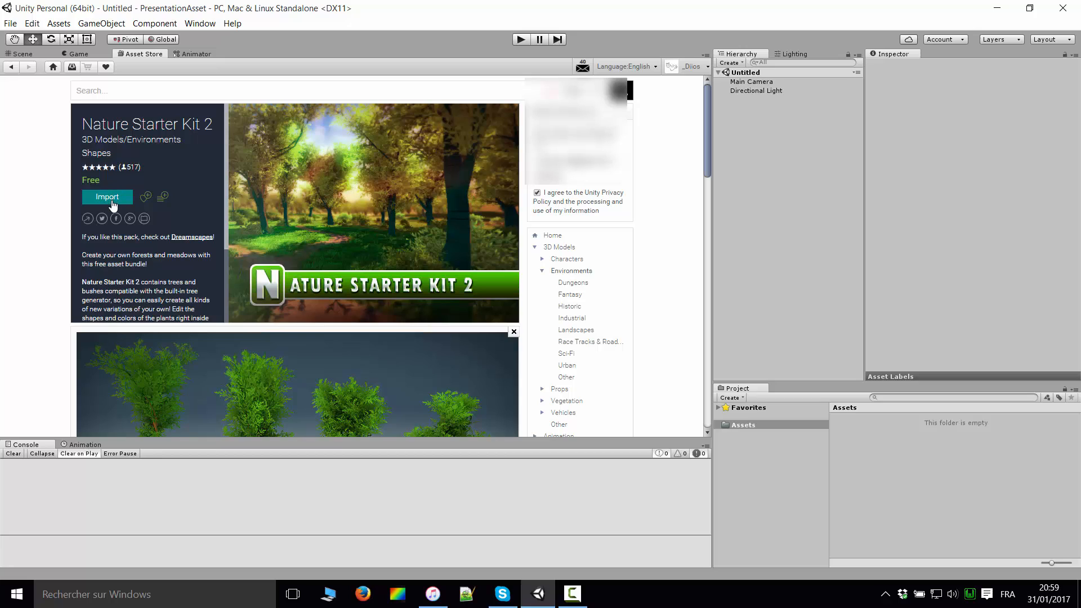
# Import the Nature Starter Kit 2 package into the project, and clear the console with the Scene view shown.
pyautogui.click(108, 197)
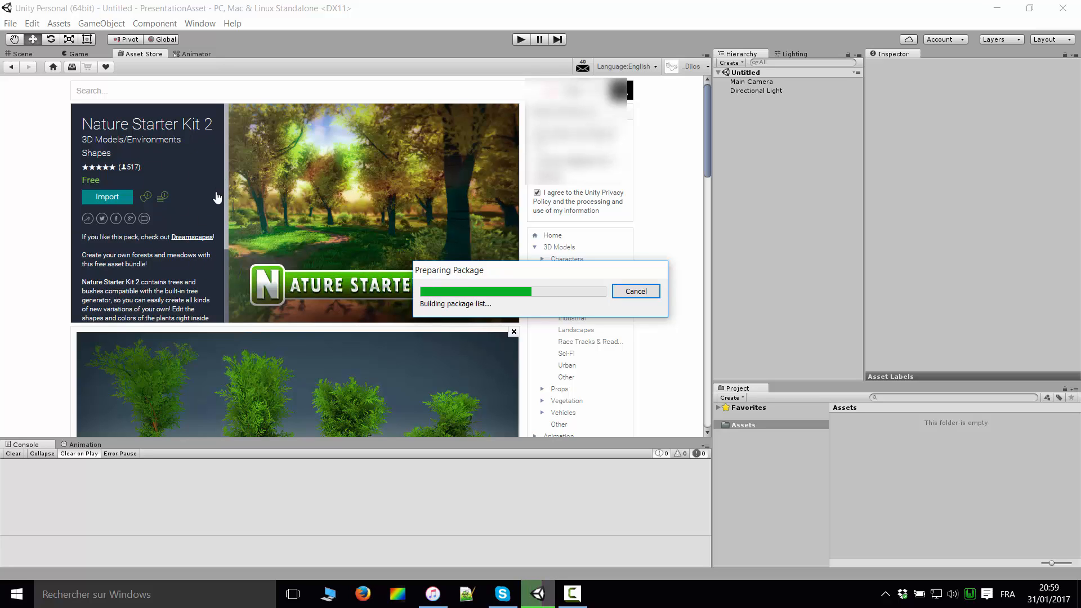
pyautogui.click(325, 351)
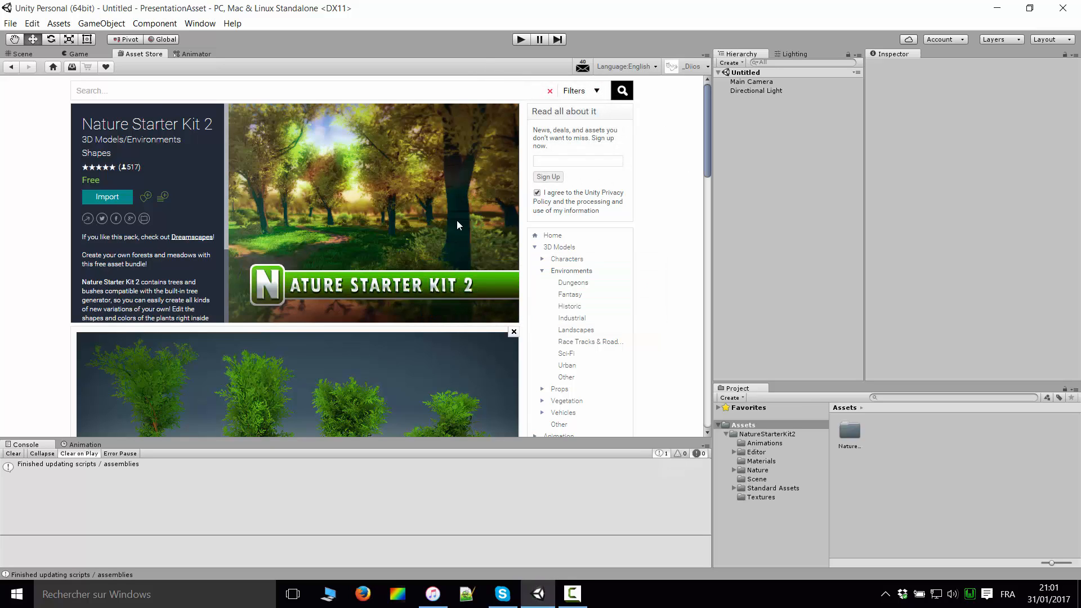
pyautogui.click(23, 54)
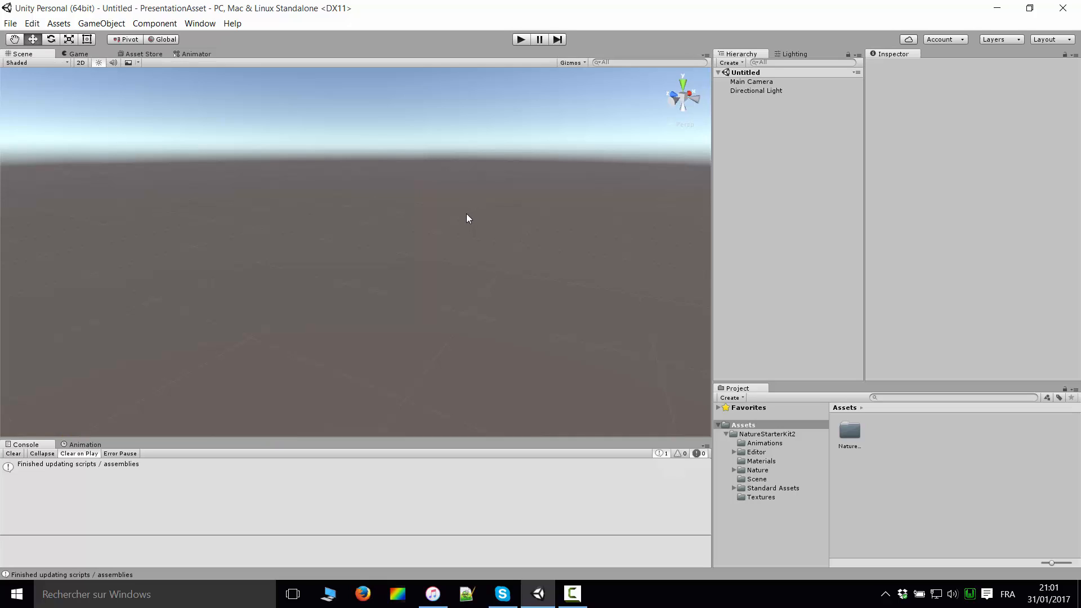
pyautogui.click(13, 453)
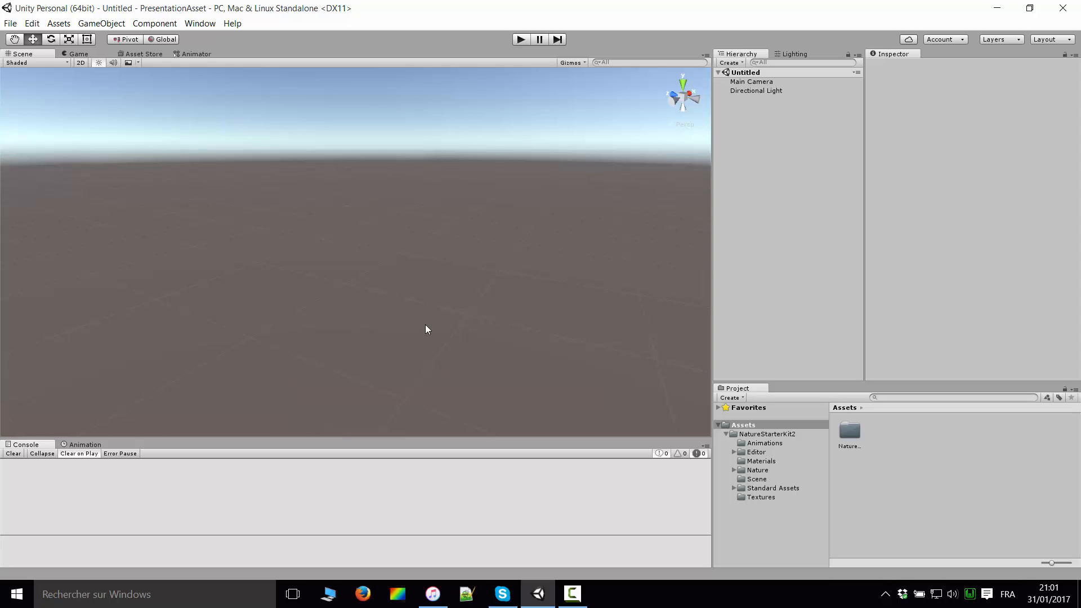
# Open the Demo scene from the Scene folder of NatureStarterKit2.
pyautogui.click(762, 461)
pyautogui.click(760, 470)
pyautogui.click(765, 480)
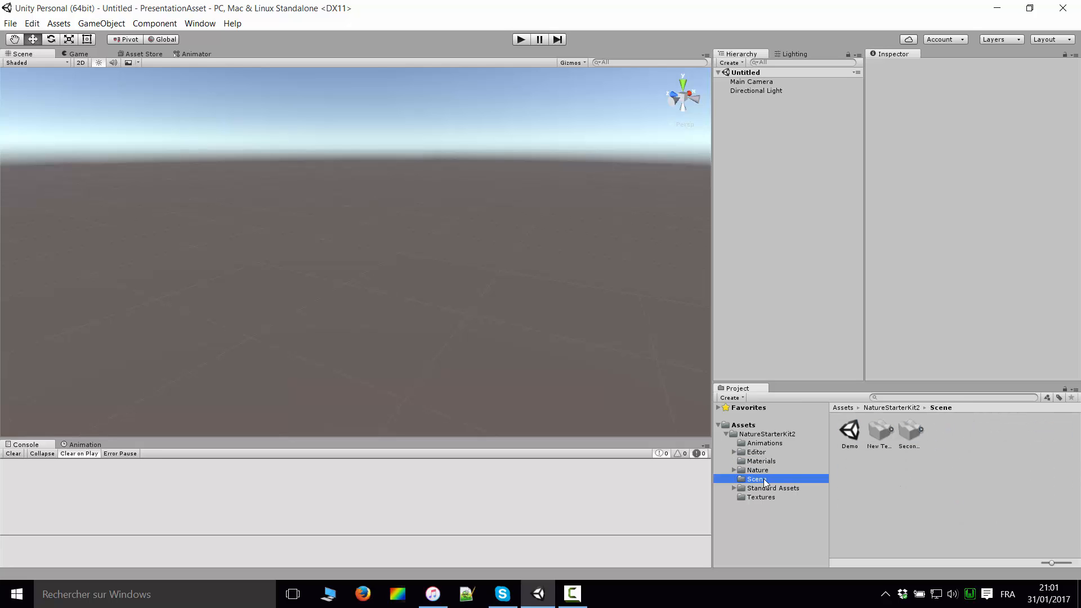
pyautogui.doubleClick(849, 438)
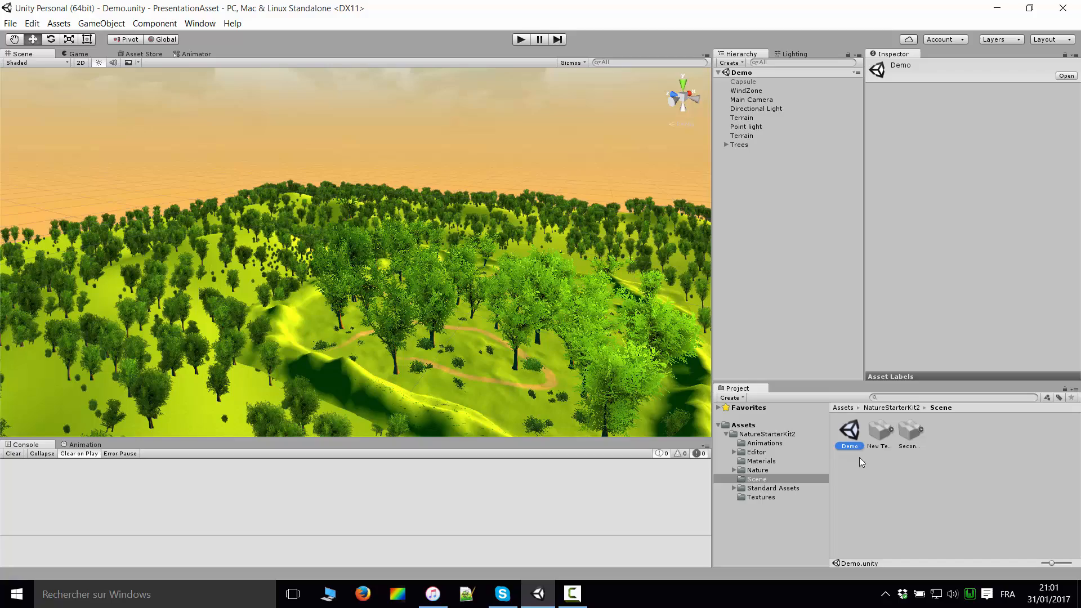
# Examine the Demo scene's forest, path and surrounding terrain up close and from a distance.
pyautogui.scroll(5, 504, 340)
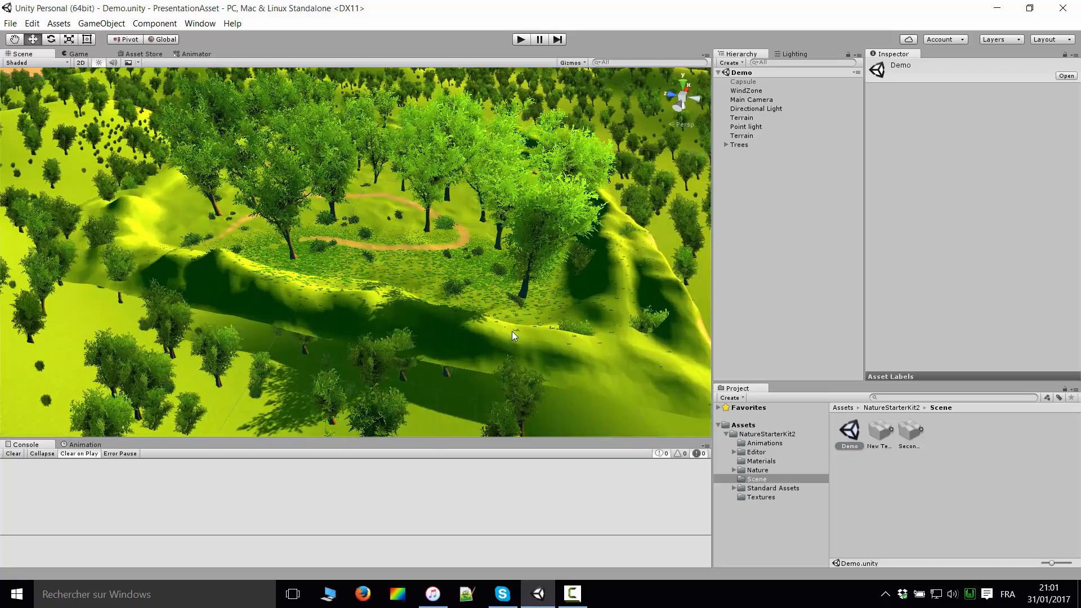
pyautogui.scroll(5, 512, 332)
pyautogui.moveTo(513, 330); pyautogui.dragTo(534, 176, button='right')
pyautogui.moveTo(550, 291); pyautogui.dragTo(596, 290, button='right')
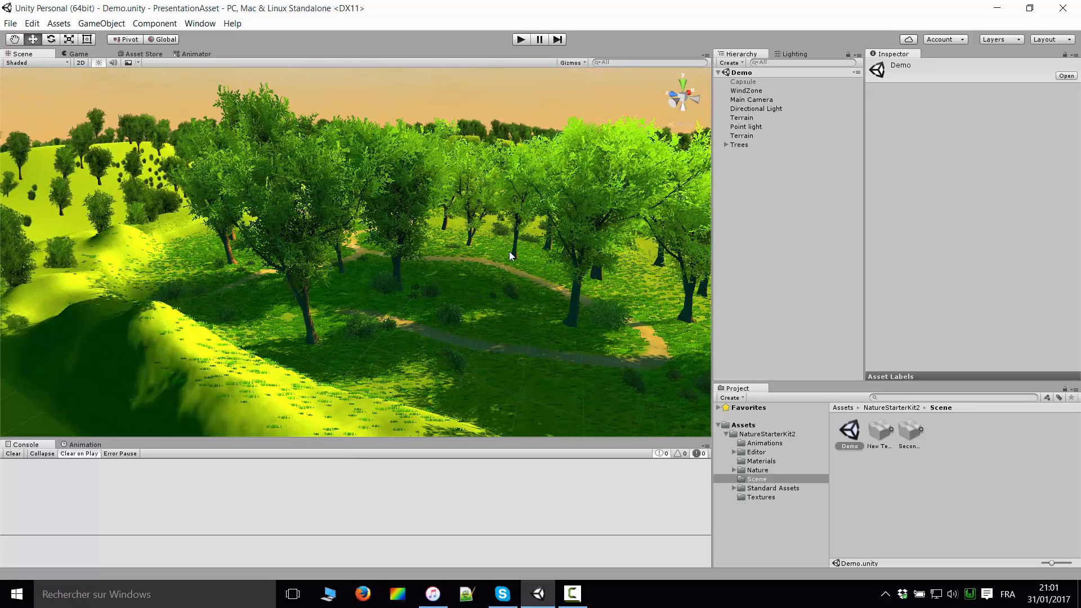
pyautogui.moveTo(519, 255); pyautogui.dragTo(535, 246, button='right')
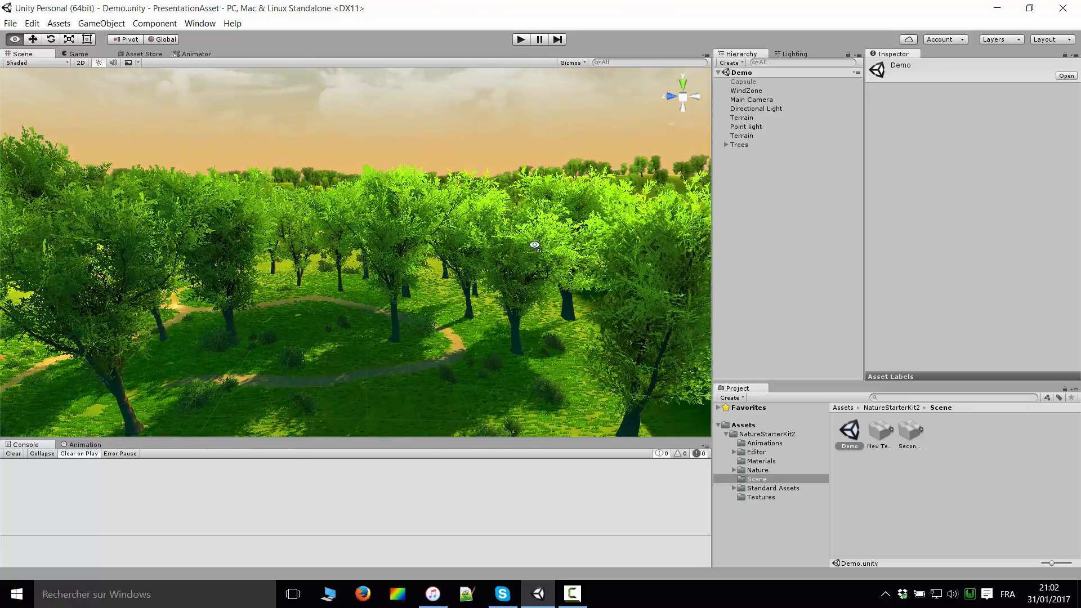
pyautogui.scroll(-5, 534, 245)
pyautogui.moveTo(536, 258); pyautogui.dragTo(345, 210, button='middle')
pyautogui.moveTo(468, 170); pyautogui.dragTo(290, 193, button='right')
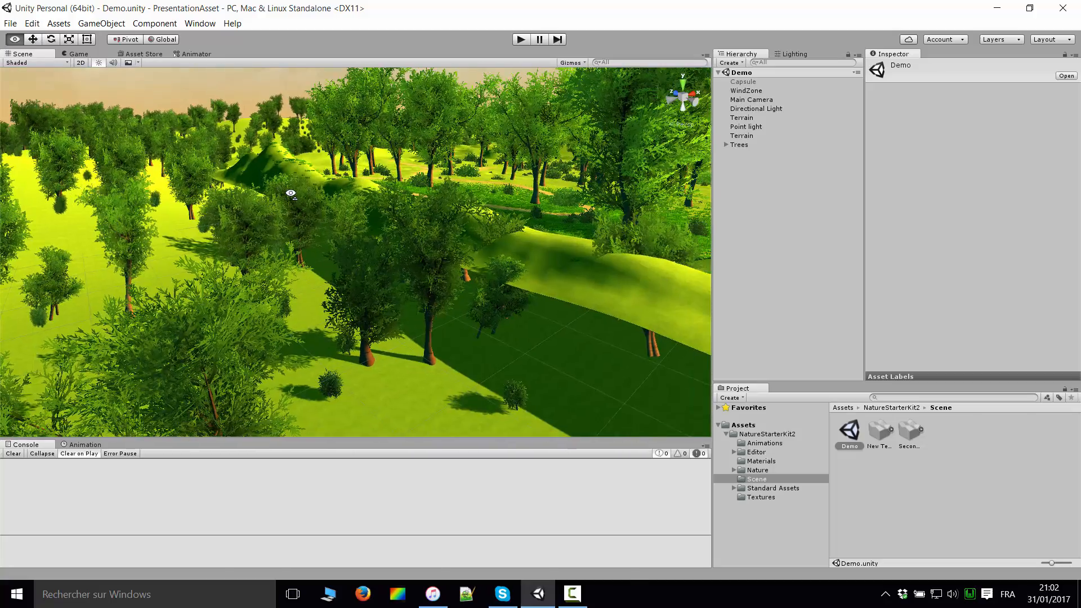
pyautogui.scroll(-3, 439, 175)
pyautogui.moveTo(478, 194); pyautogui.dragTo(398, 229, button='right')
pyautogui.scroll(-5, 398, 230)
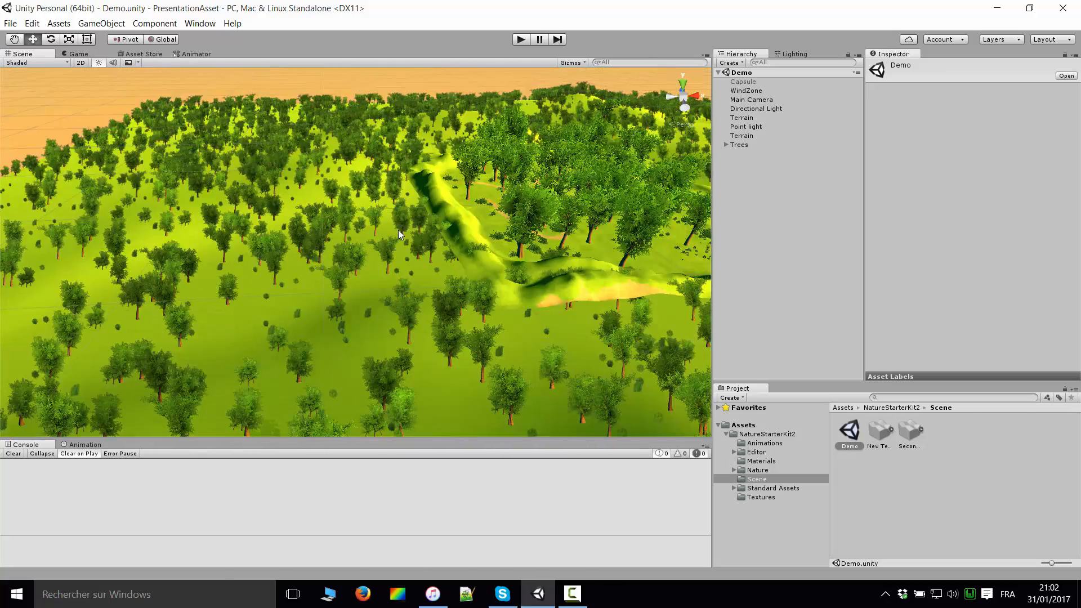
pyautogui.scroll(-5, 398, 231)
pyautogui.moveTo(427, 299); pyautogui.dragTo(467, 231, button='right')
pyautogui.scroll(5, 476, 248)
pyautogui.scroll(10, 474, 299)
# Run the Demo scene and review the image effect scripts attached to the Main Camera.
pyautogui.click(520, 39)
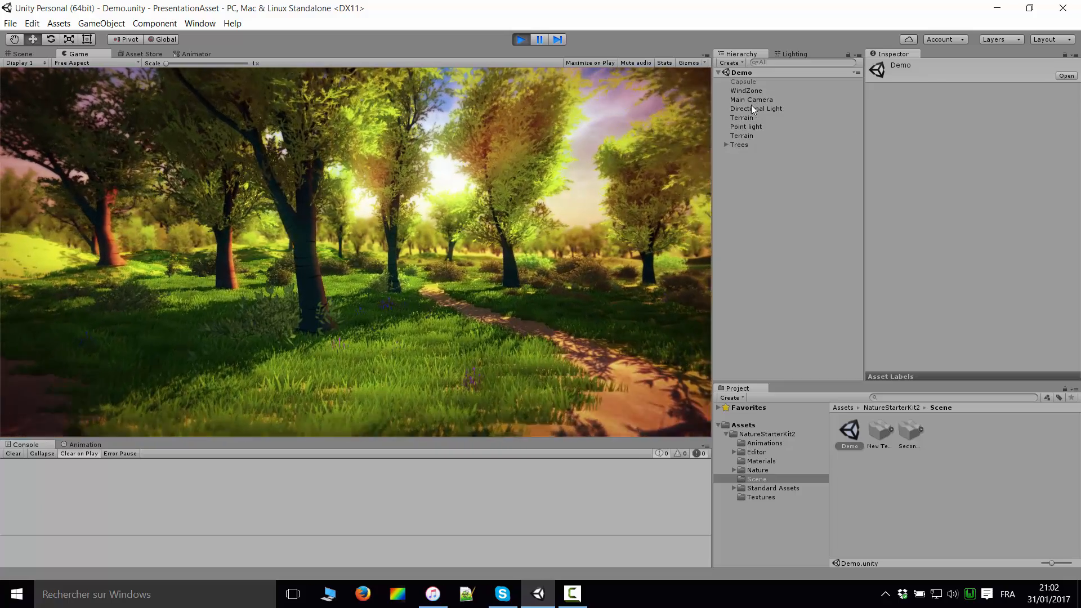
pyautogui.click(751, 99)
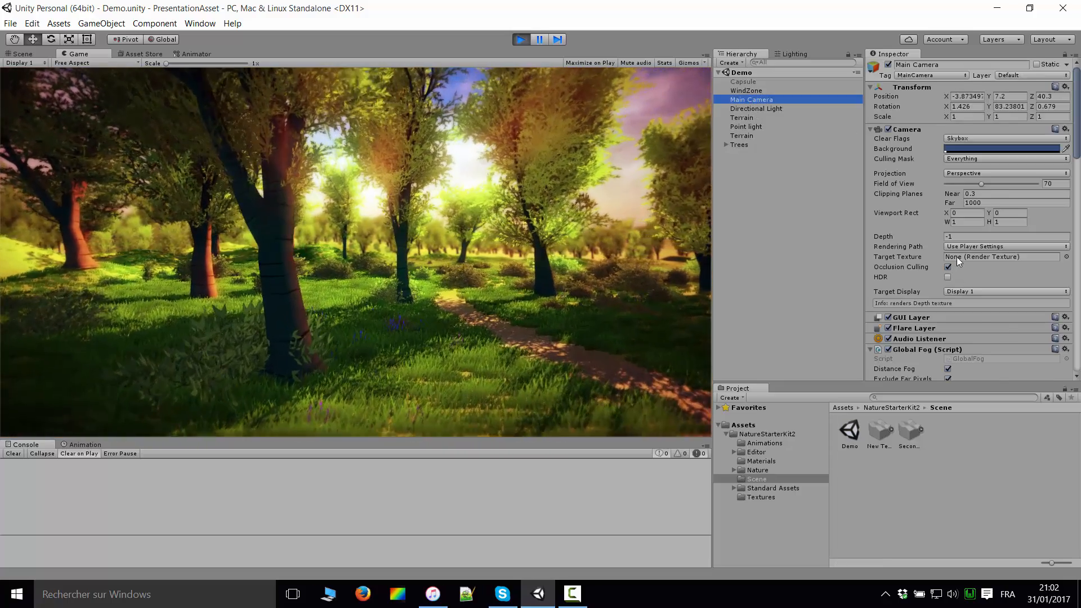
pyautogui.scroll(-3, 929, 248)
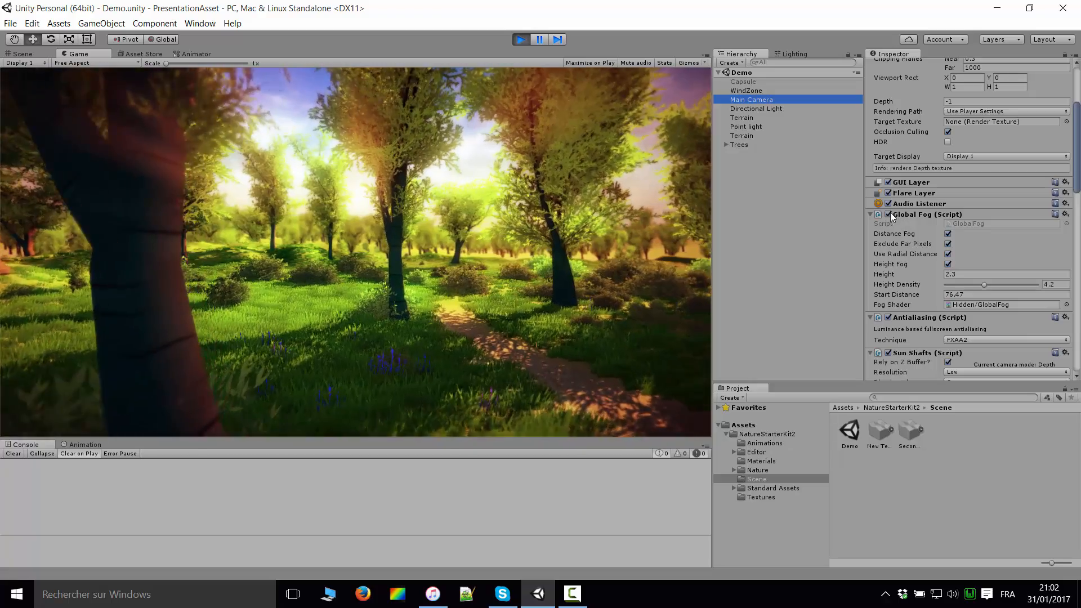
pyautogui.scroll(-2, 895, 219)
pyautogui.scroll(-10, 904, 223)
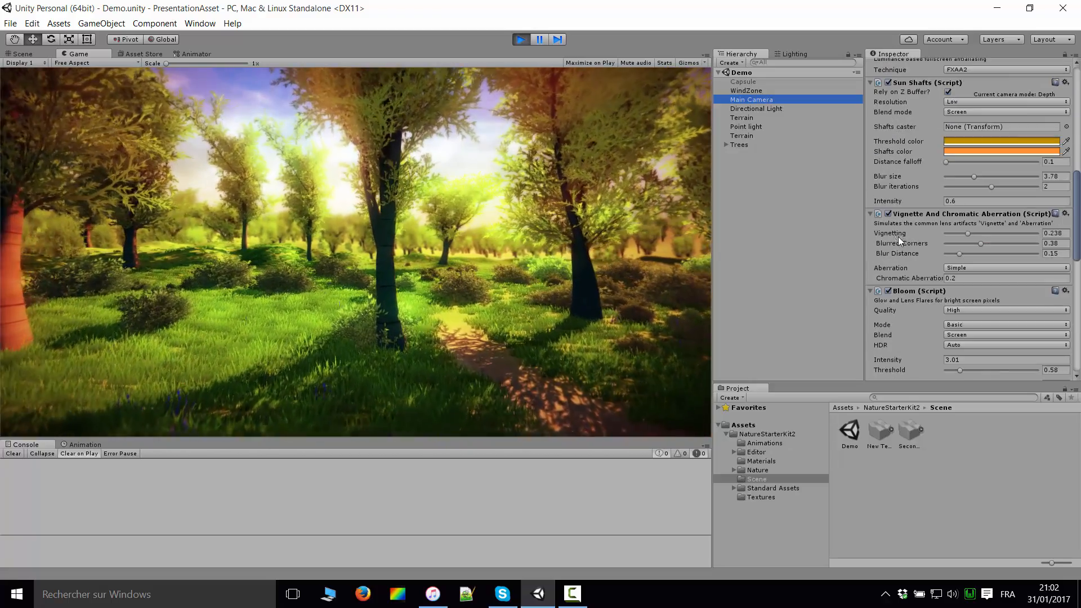
pyautogui.scroll(8, 918, 214)
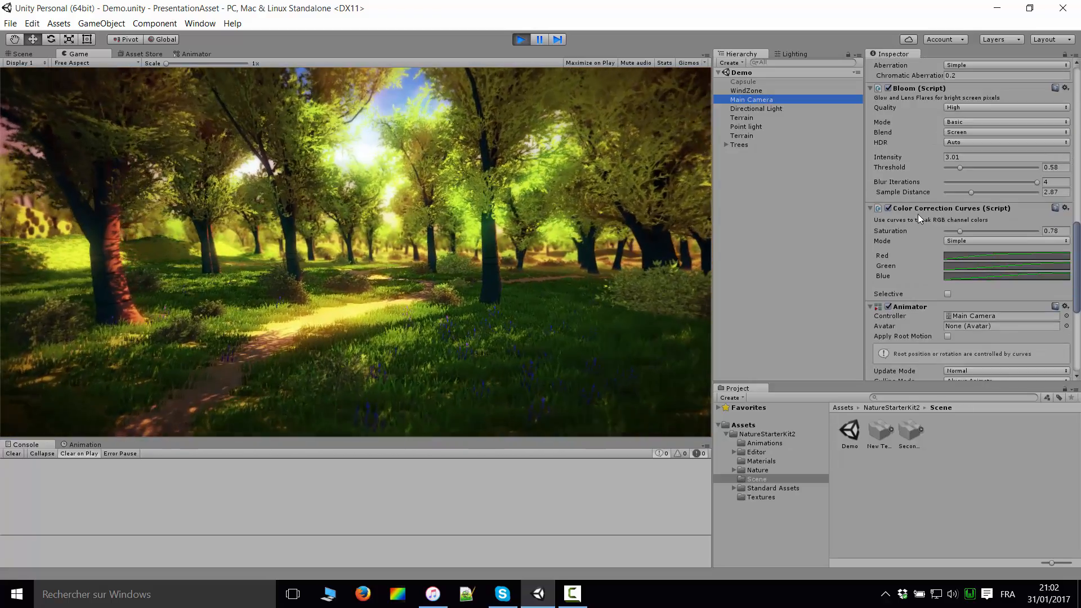
pyautogui.scroll(2, 954, 228)
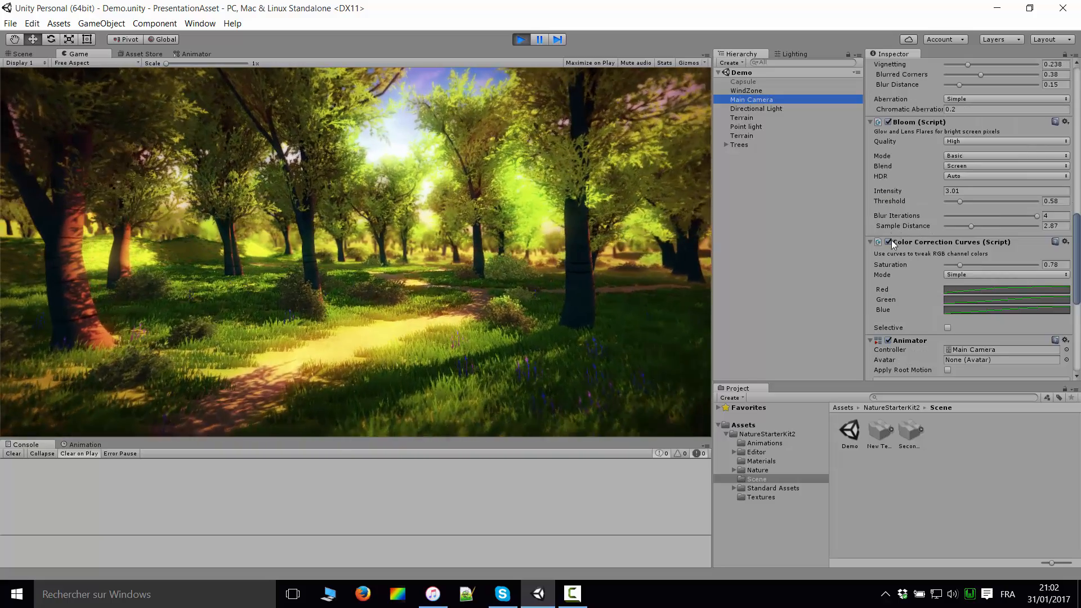
# Compare the running scene with and without the Main Camera's Color Correction Curves script, leaving it disabled.
pyautogui.click(888, 242)
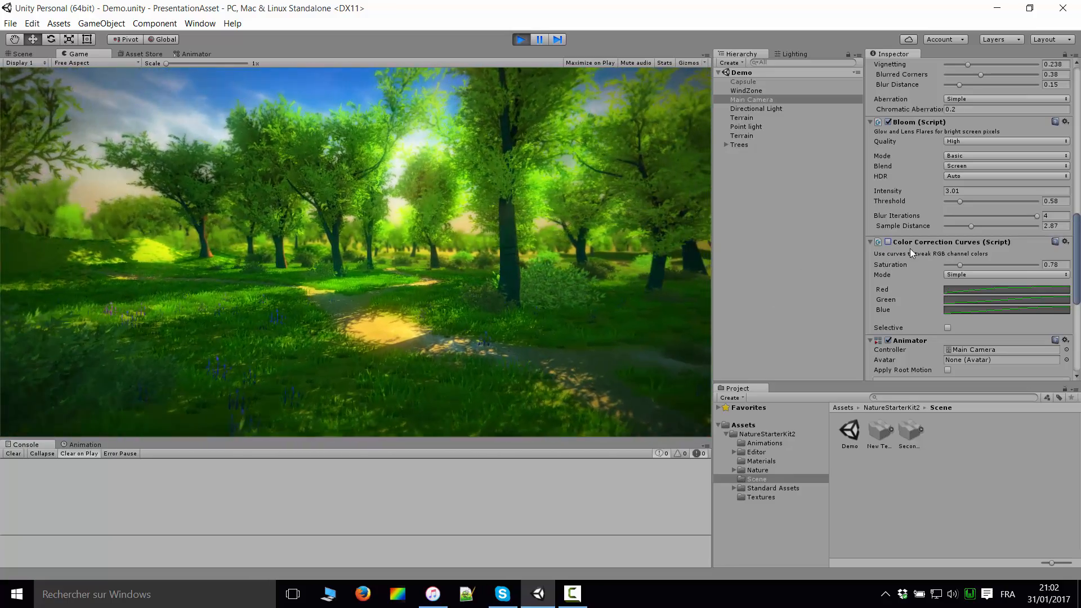
pyautogui.click(889, 242)
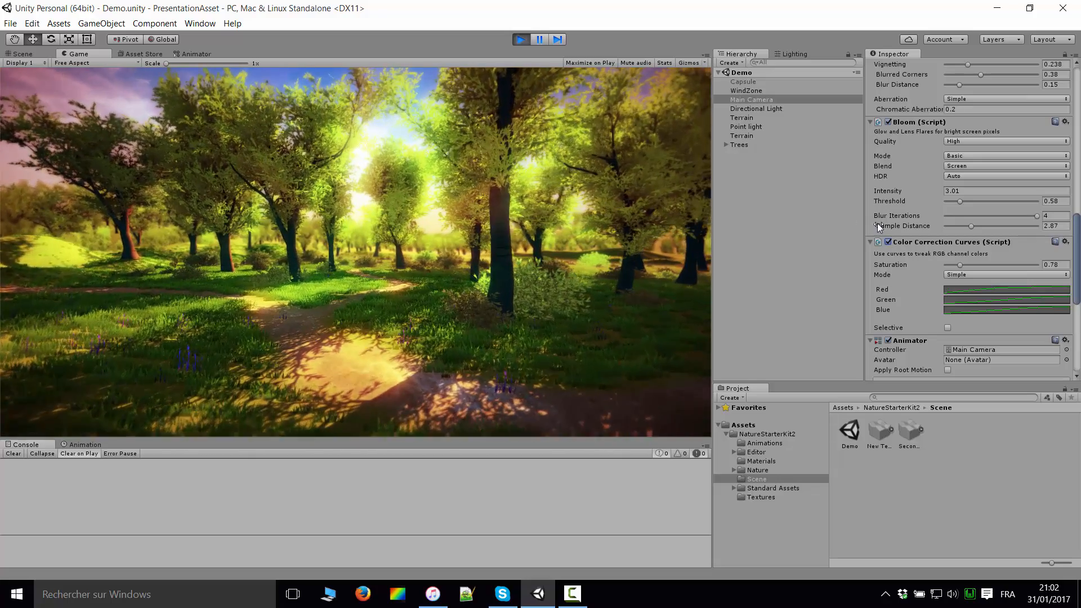
pyautogui.click(888, 242)
# Compare the running scene with and without the Main Camera's Bloom script, leaving it disabled.
pyautogui.scroll(3, 938, 296)
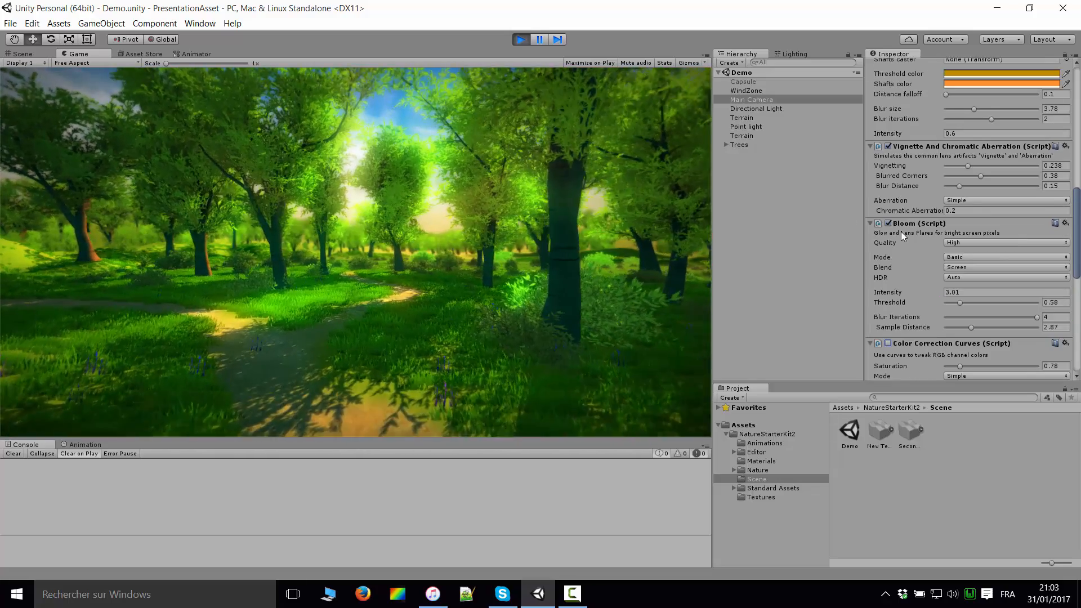
pyautogui.click(889, 223)
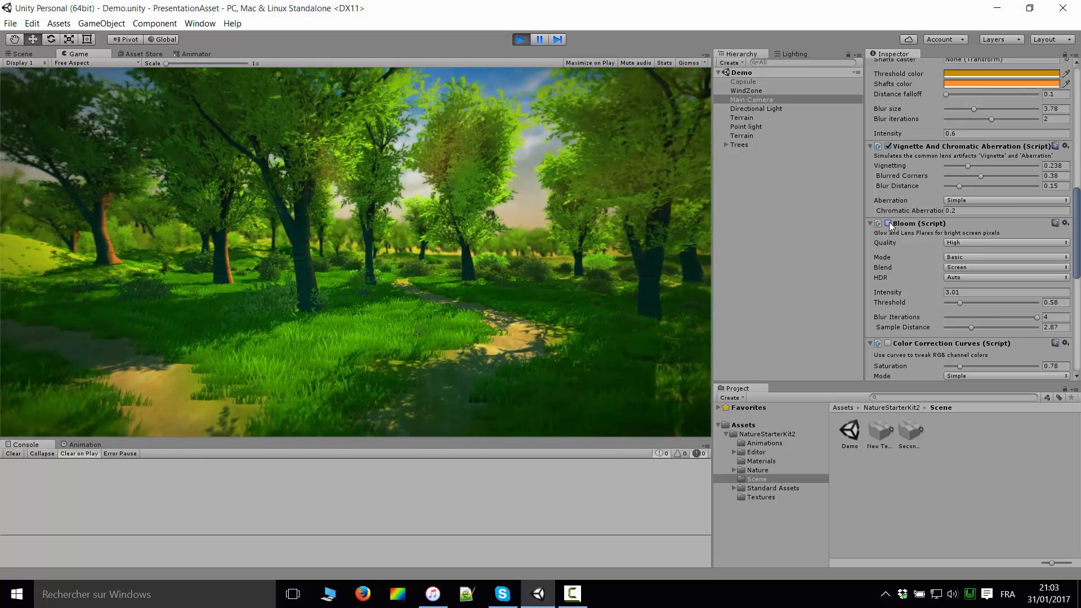
pyautogui.click(889, 223)
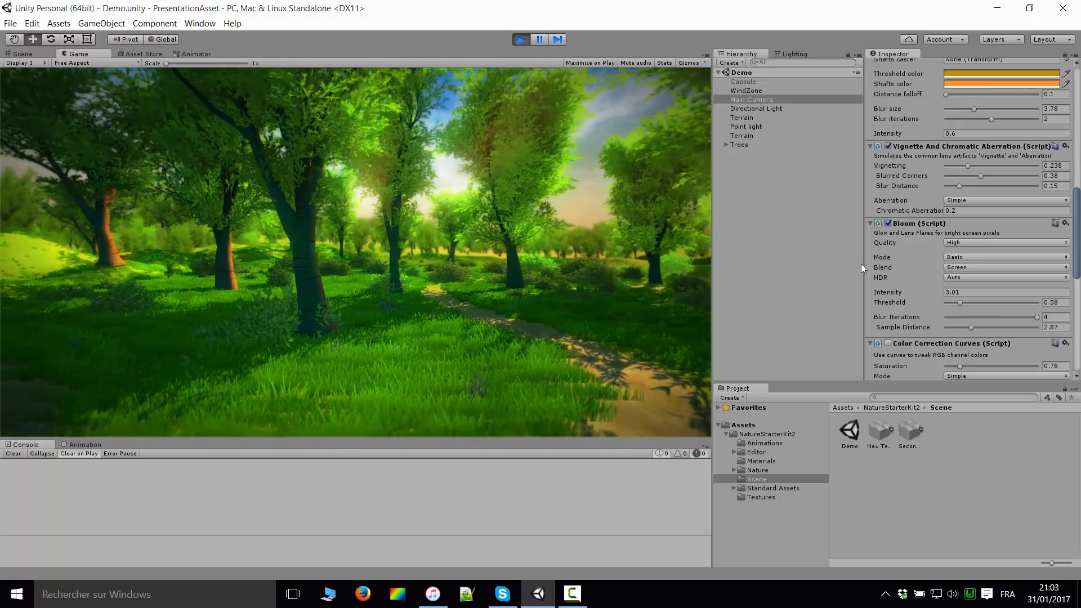
pyautogui.click(889, 222)
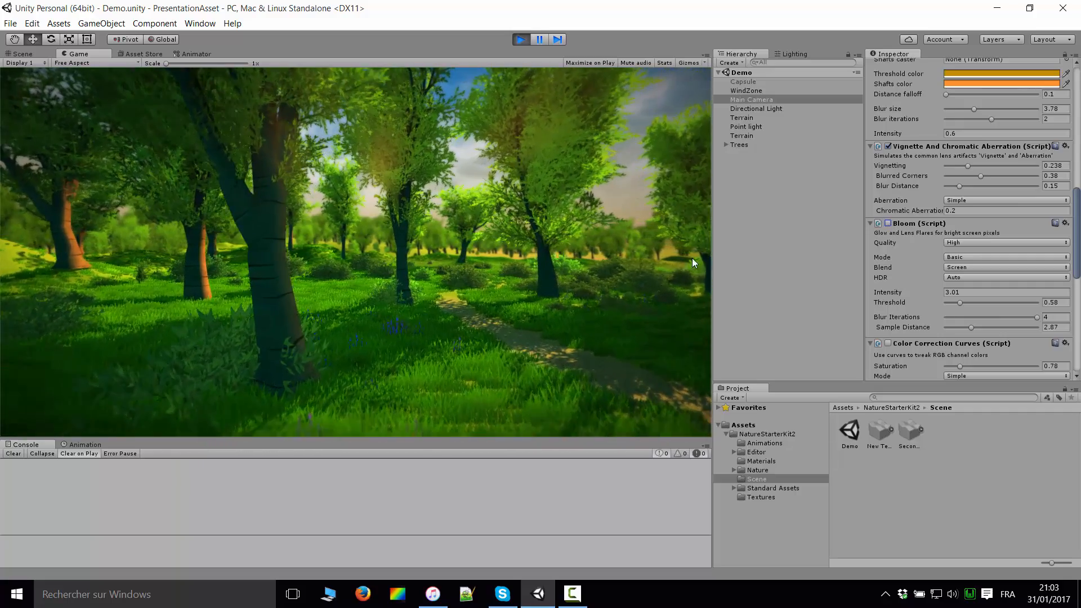
# Compare the running scene with and without the Vignette And Chromatic Aberration script, leaving it disabled.
pyautogui.scroll(3, 899, 281)
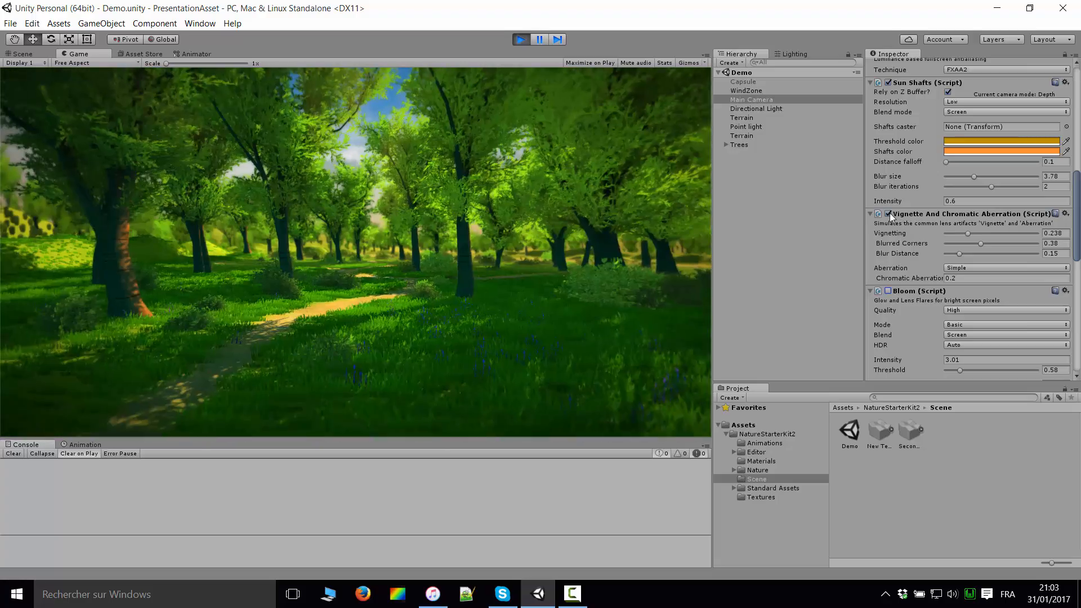
pyautogui.click(889, 214)
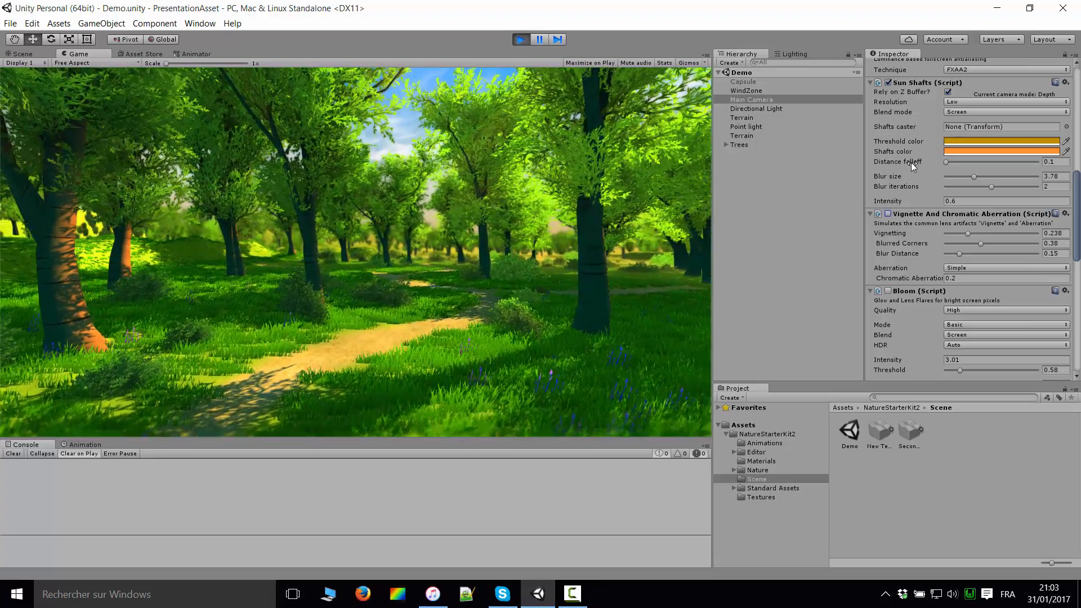
pyautogui.click(888, 213)
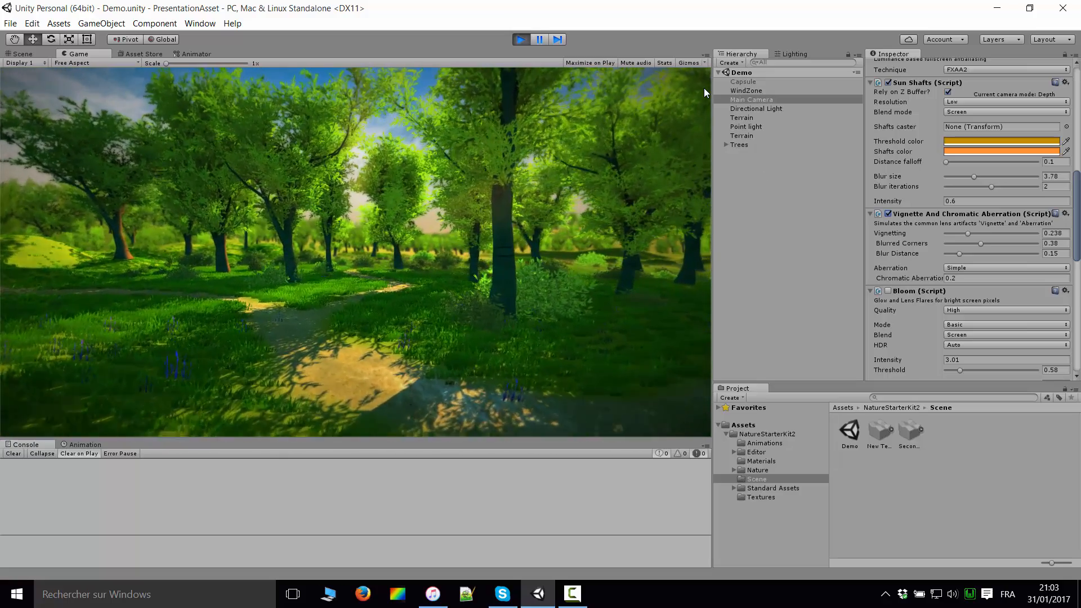
pyautogui.click(888, 214)
# Compare the running scene with and without the Main Camera's Sun Shafts script, leaving it disabled.
pyautogui.scroll(5, 966, 239)
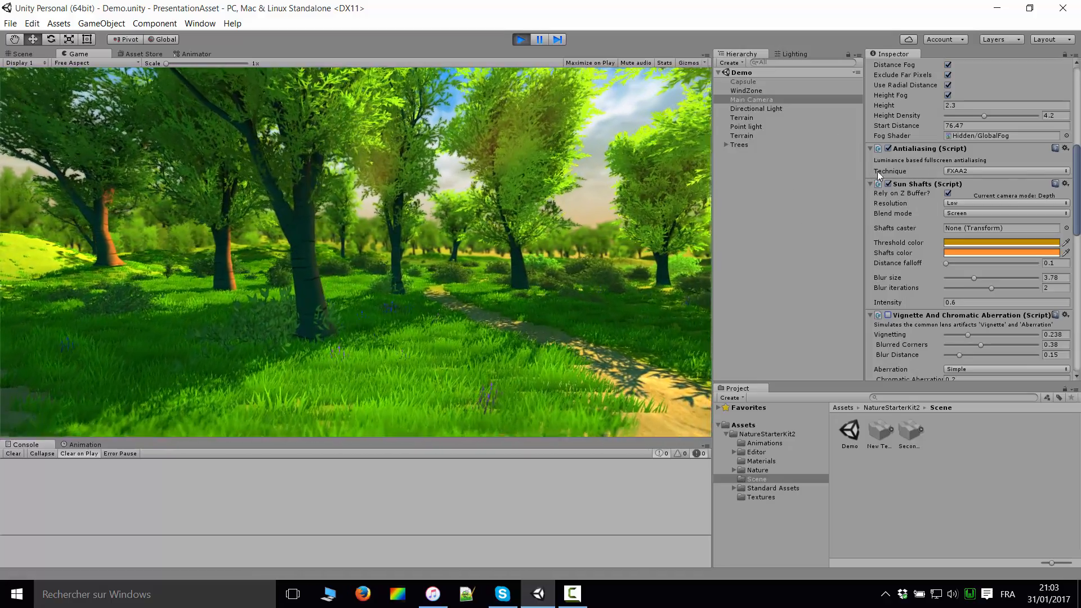
pyautogui.click(888, 184)
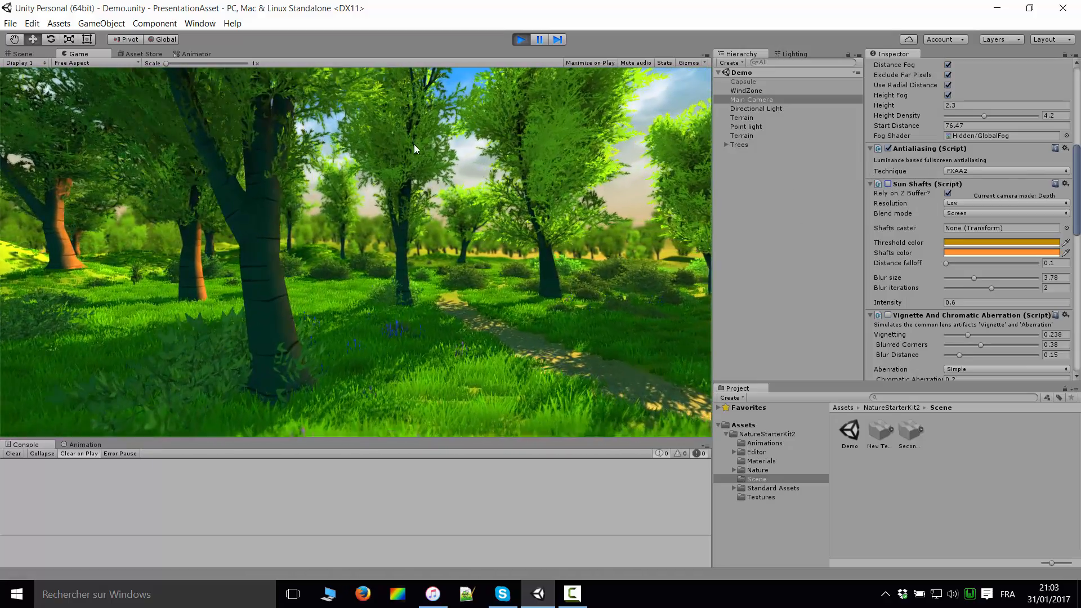
pyautogui.click(888, 184)
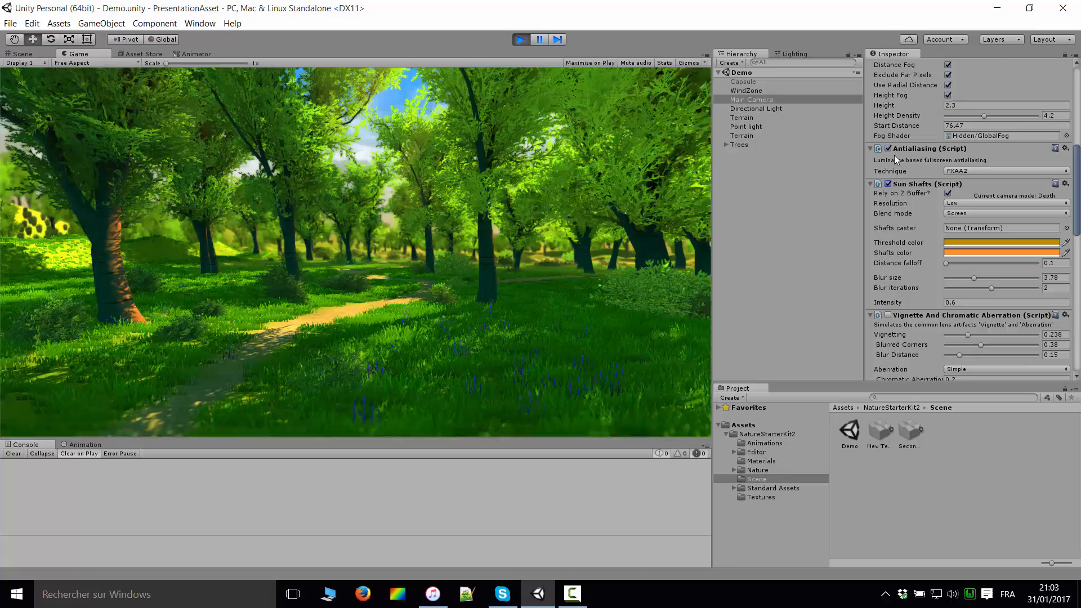
pyautogui.click(889, 184)
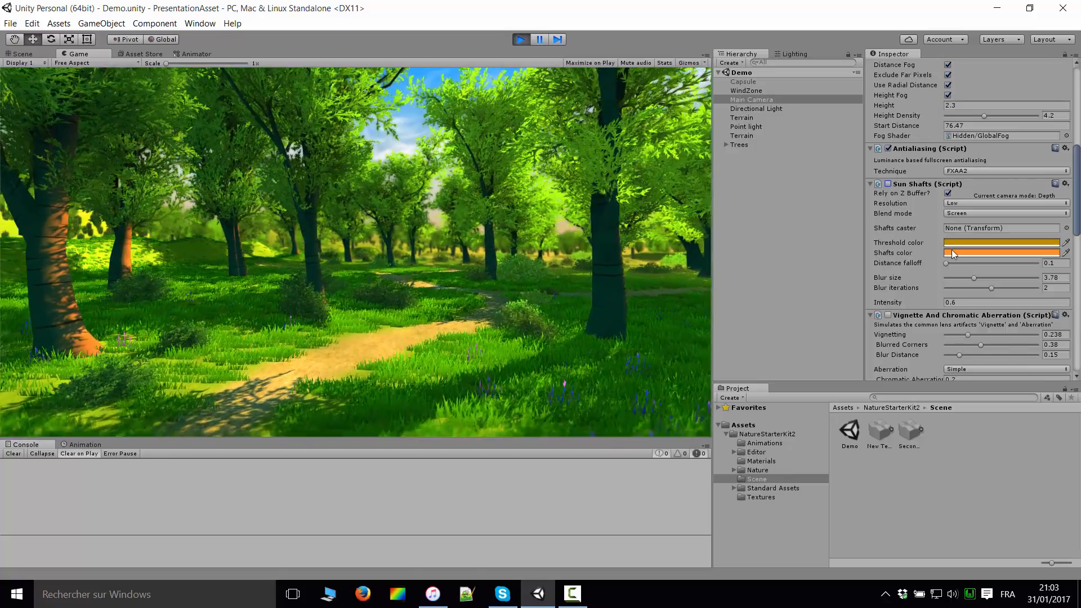
# Compare the running scene with and without the Main Camera's Antialiasing script, leaving it disabled.
pyautogui.scroll(5, 951, 249)
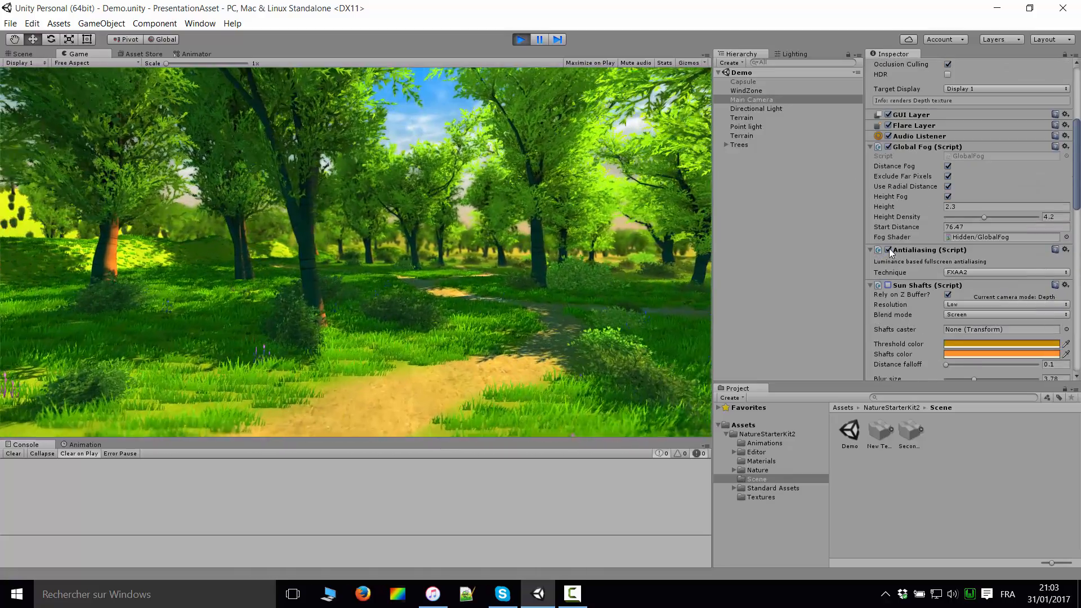
pyautogui.click(889, 250)
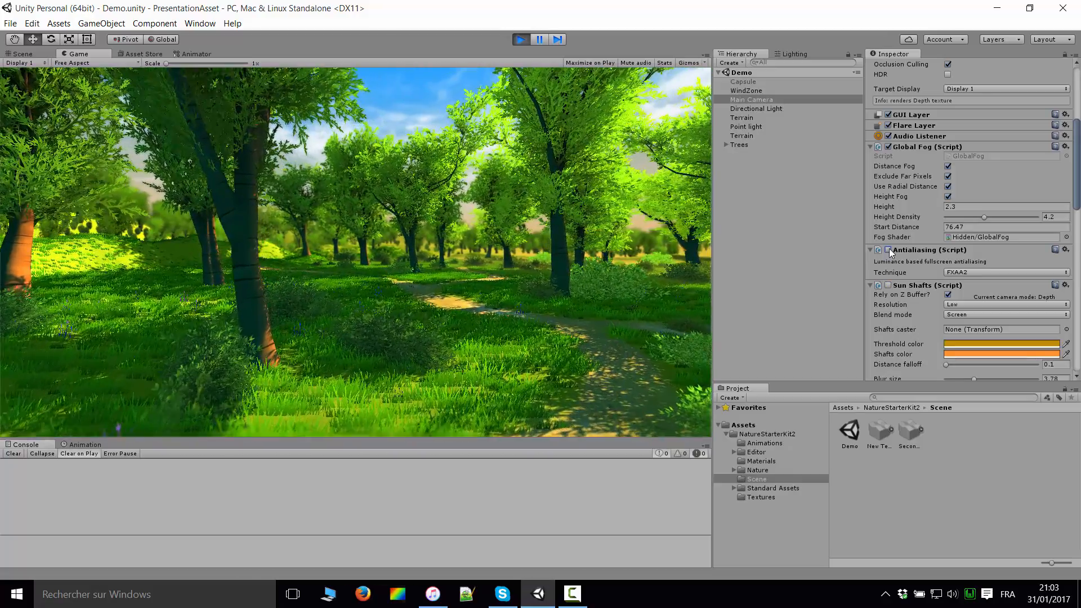
pyautogui.click(889, 249)
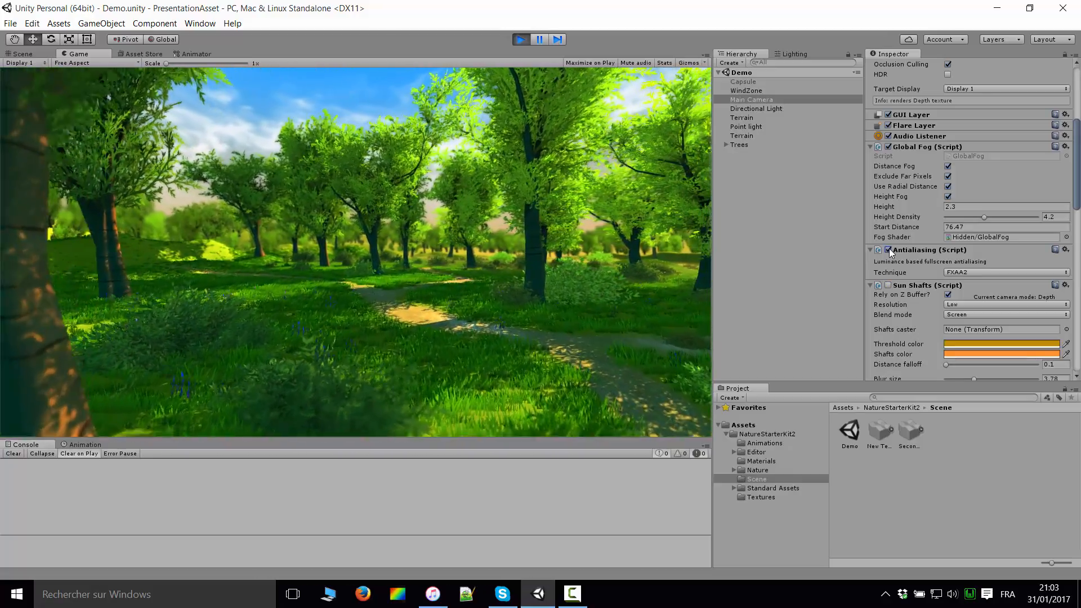
pyautogui.click(889, 249)
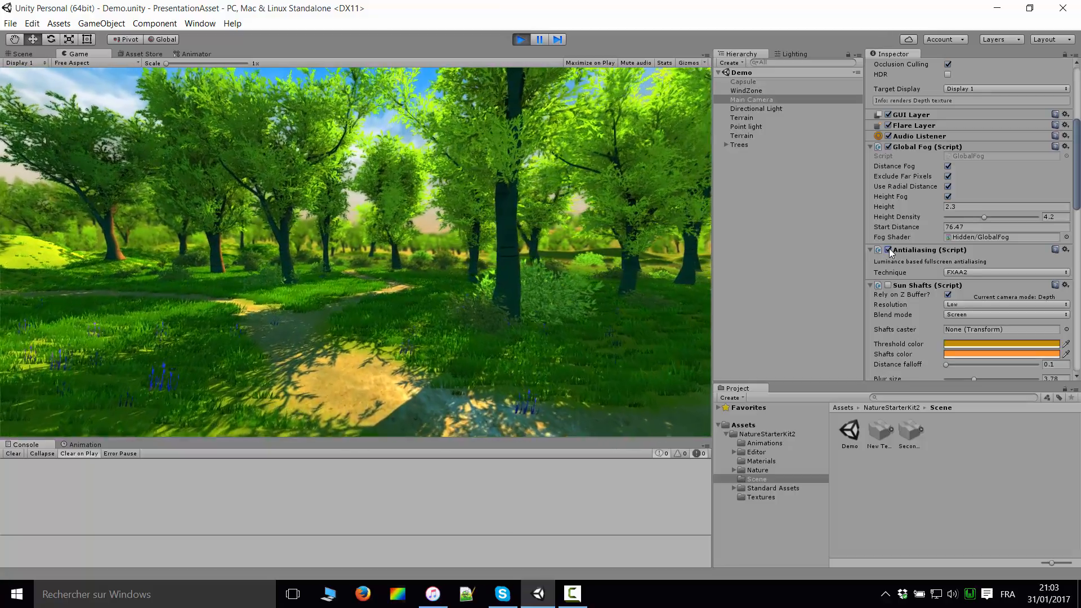
pyautogui.click(889, 250)
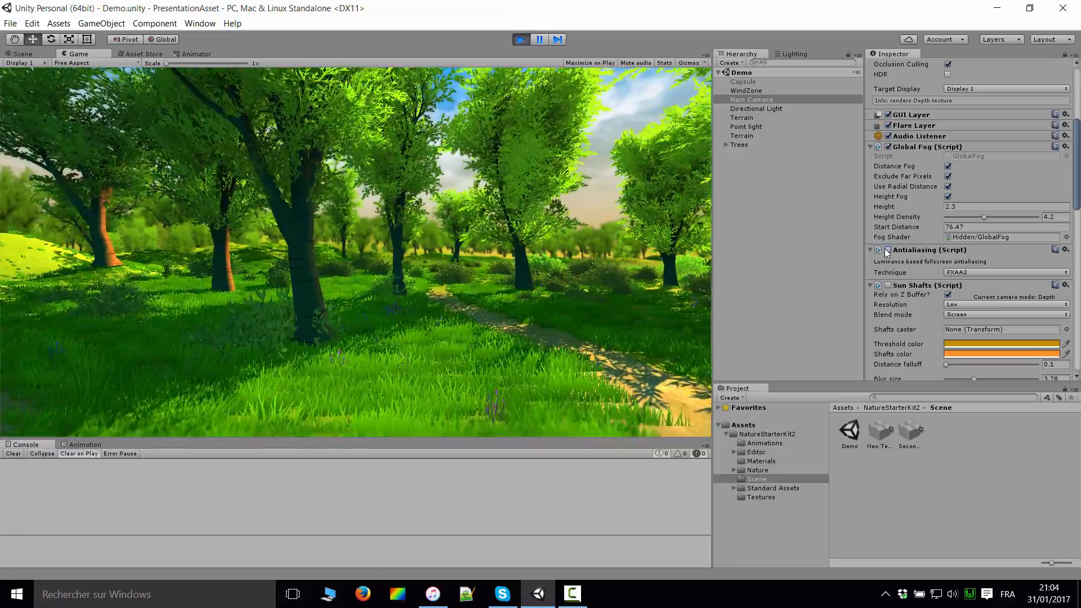
pyautogui.click(889, 250)
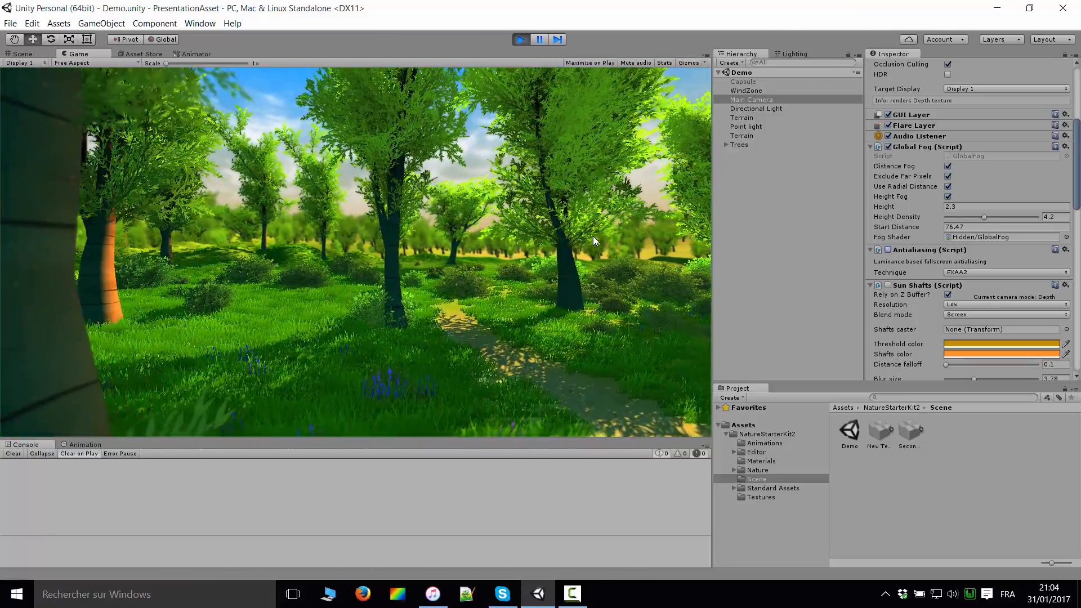
# Compare the running scene with and without the Main Camera's Global Fog script, leaving it disabled.
pyautogui.scroll(2, 973, 268)
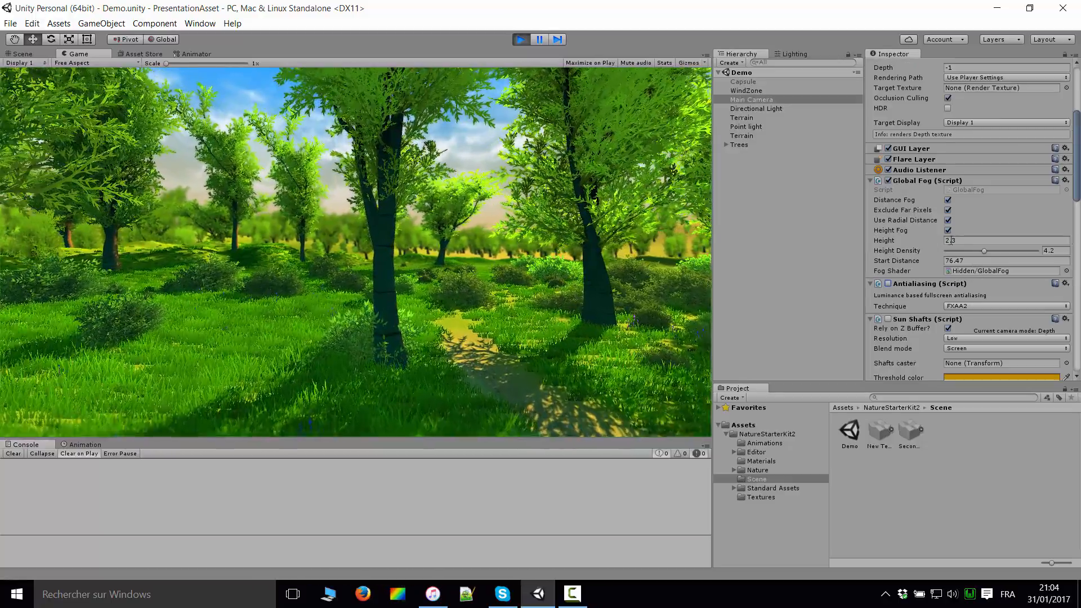
pyautogui.scroll(4, 888, 182)
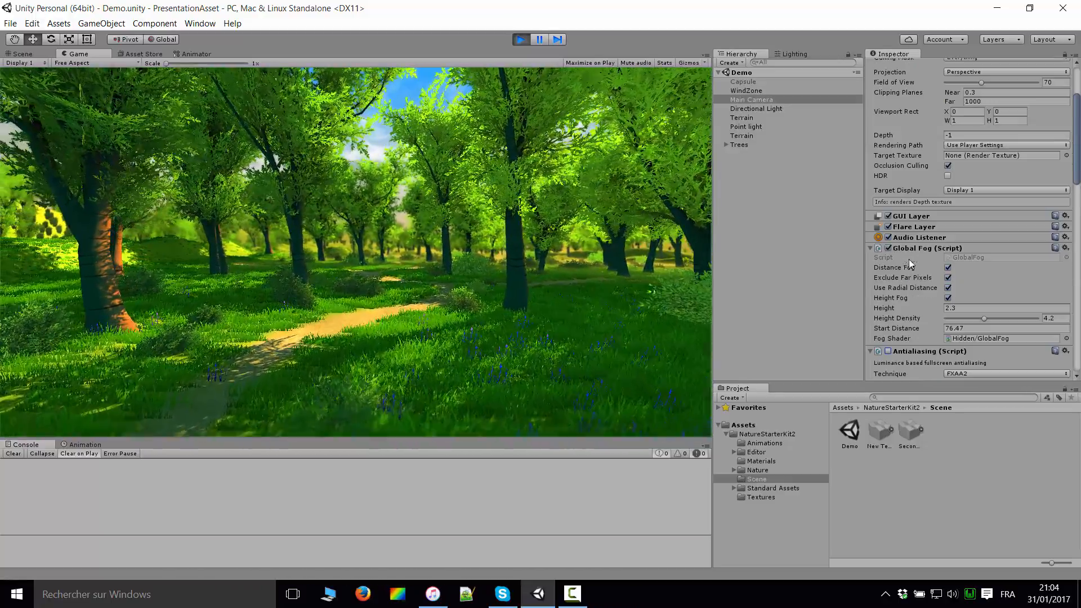
pyautogui.click(889, 248)
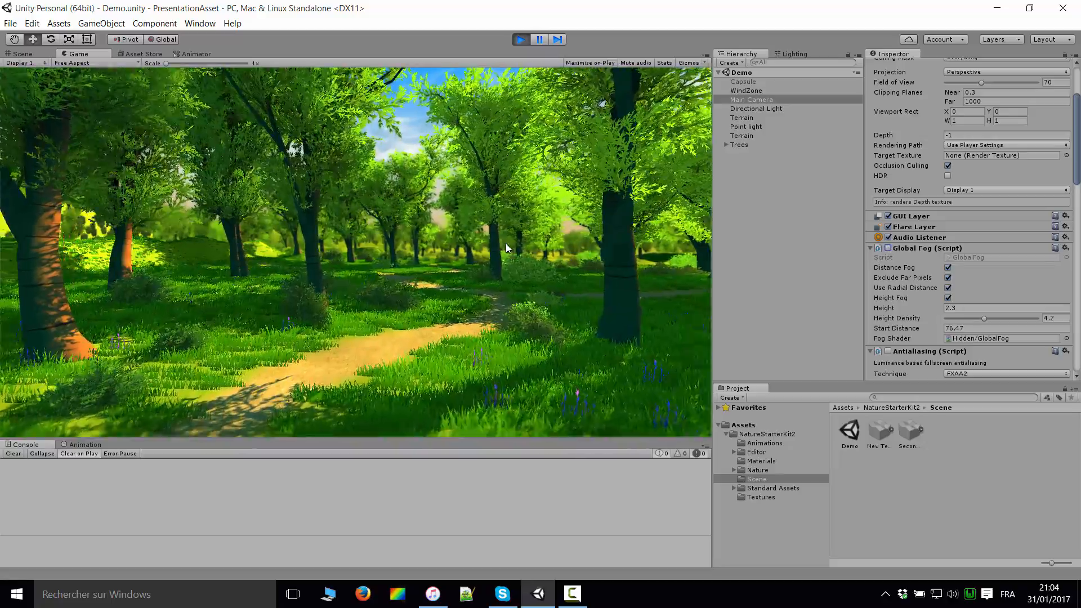
pyautogui.click(887, 248)
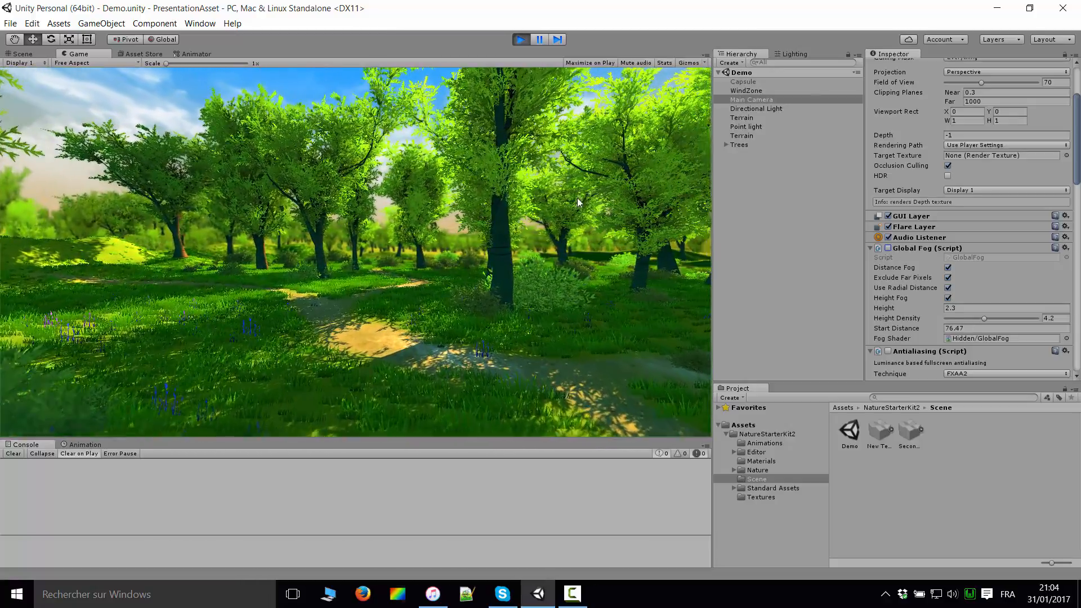
# Inspect the forest around the moving Main Camera in the Scene view while the demo keeps running.
pyautogui.scroll(3, 884, 259)
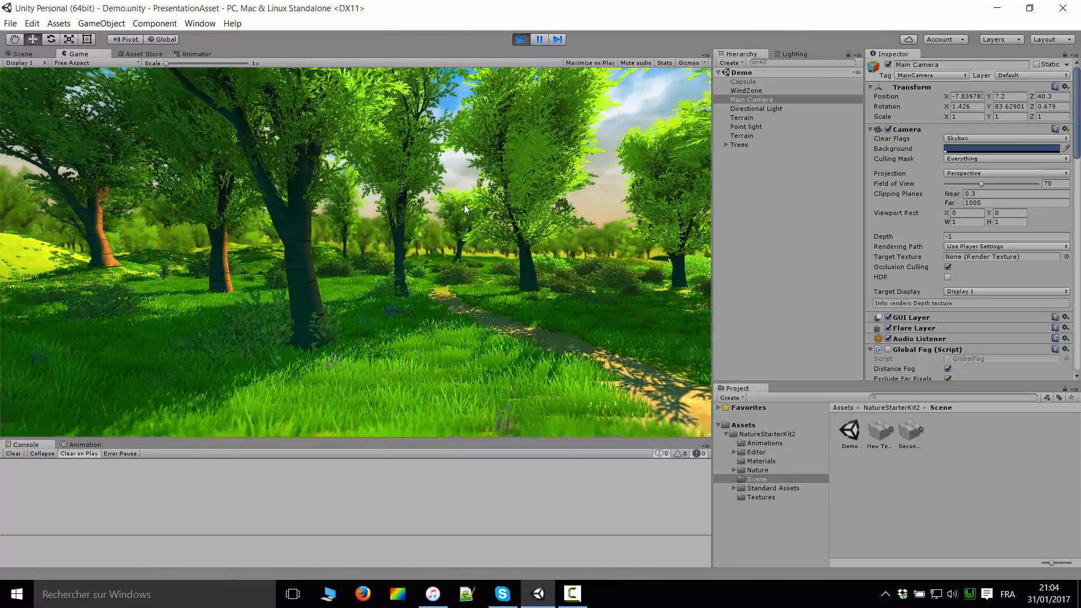
pyautogui.click(24, 54)
pyautogui.scroll(3, 305, 225)
pyautogui.moveTo(305, 225); pyautogui.dragTo(497, 195, button='right')
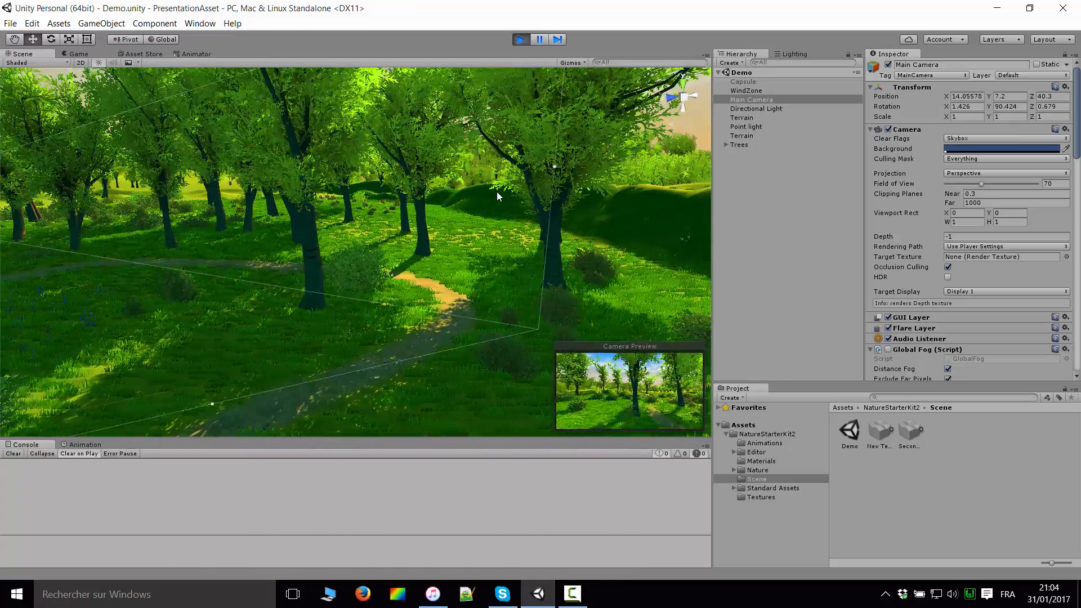
pyautogui.scroll(-5, 448, 250)
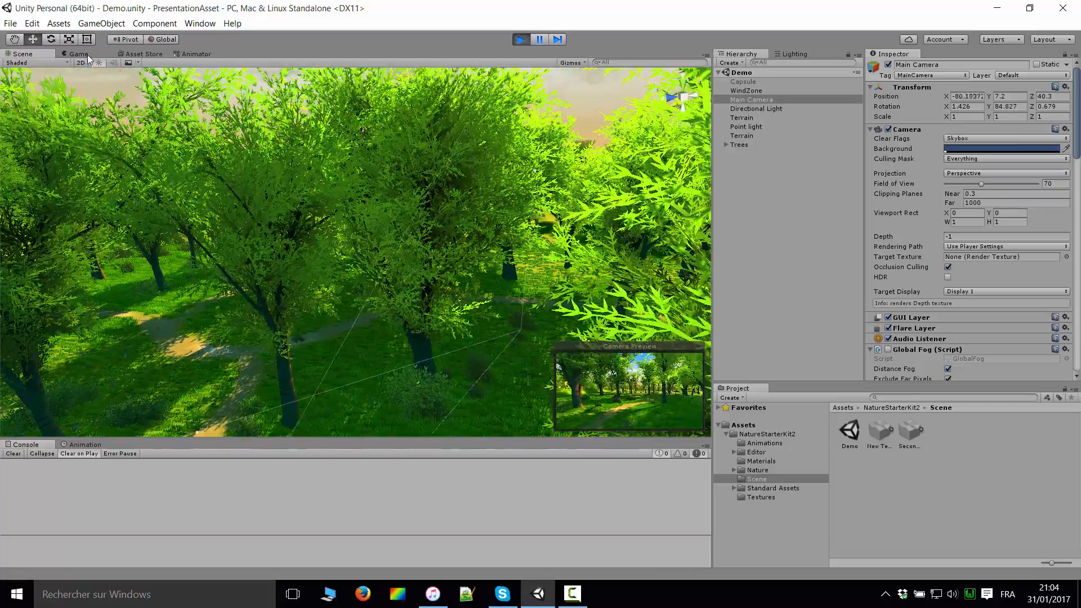
# Return to the Game view and re-enable the Main Camera's Global Fog, Antialiasing and Sun Shafts scripts.
pyautogui.click(77, 53)
pyautogui.scroll(-3, 918, 191)
pyautogui.scroll(-2, 889, 257)
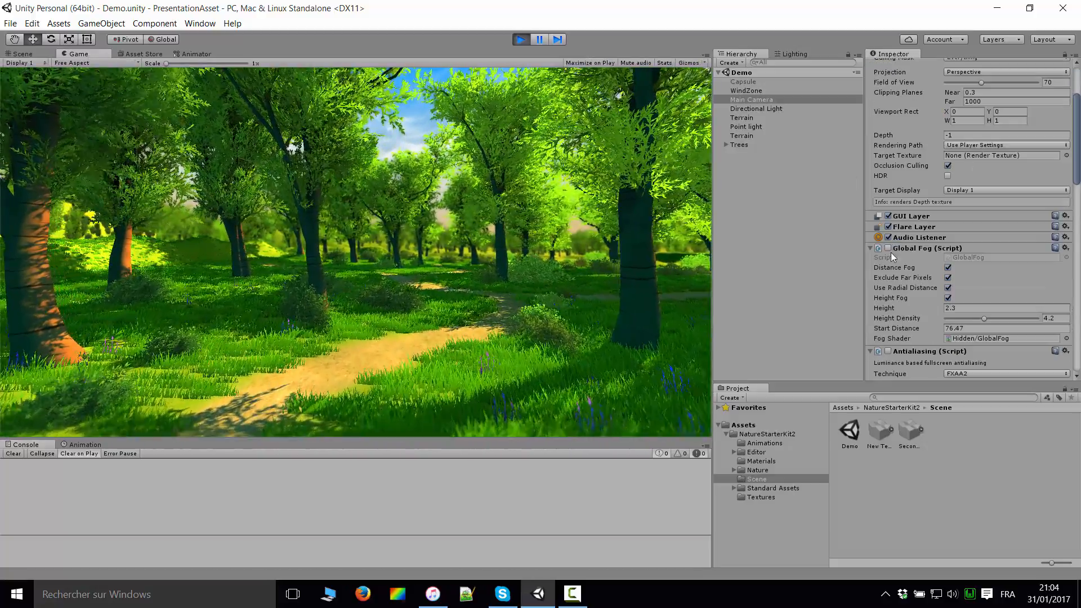
pyautogui.click(890, 246)
pyautogui.scroll(-5, 889, 225)
pyautogui.click(890, 215)
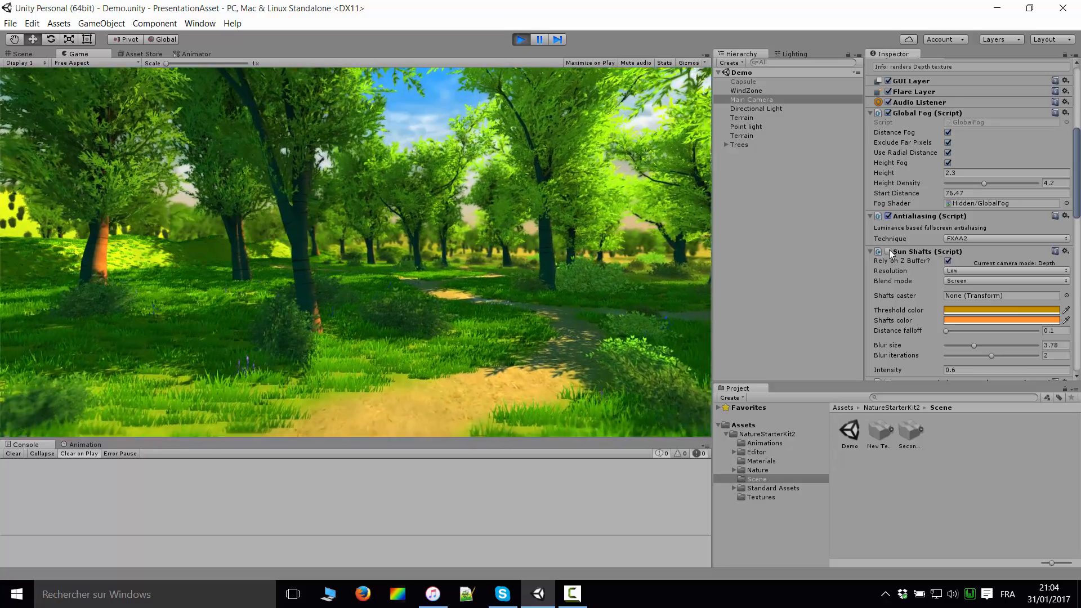
pyautogui.click(890, 249)
# Re-enable the Main Camera's Vignette And Chromatic Aberration, Bloom and Color Correction Curves scripts.
pyautogui.scroll(-4, 896, 243)
pyautogui.click(889, 248)
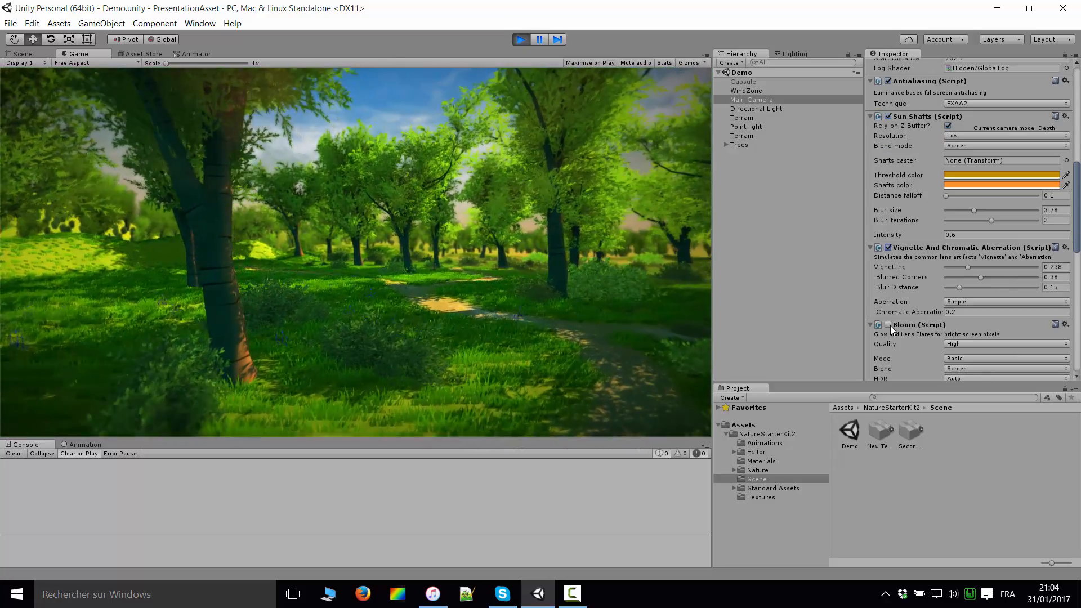
pyautogui.click(888, 325)
pyautogui.scroll(-3, 895, 304)
pyautogui.click(888, 242)
pyautogui.scroll(-1, 898, 248)
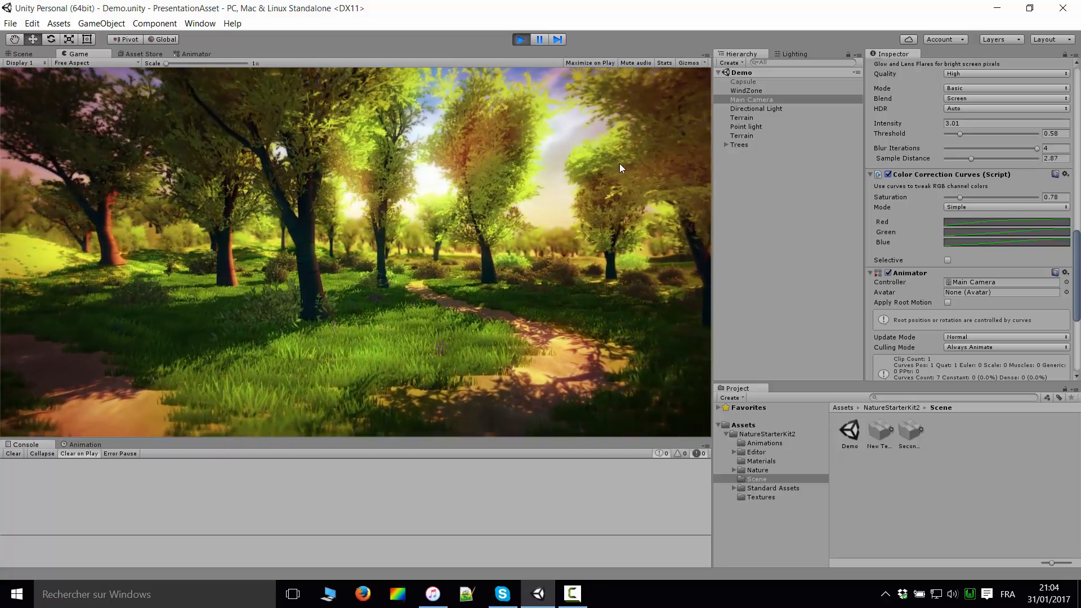
# Disable the Color Correction Curves script to compare the running scene, and stop play mode.
pyautogui.click(889, 174)
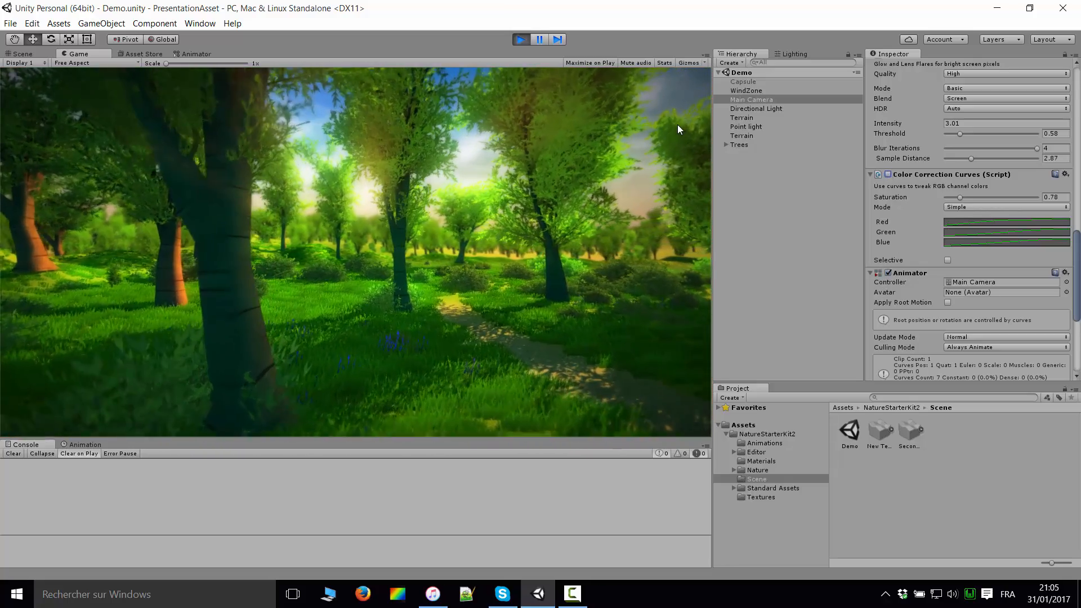
pyautogui.click(519, 39)
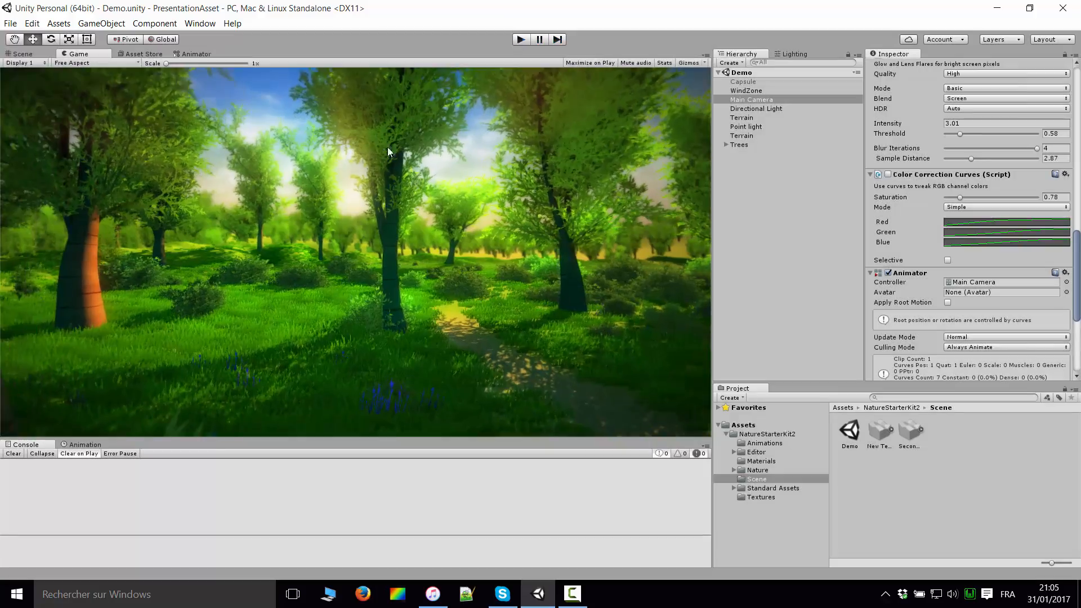
# Examine the Demo scene's terrain, trees and paths in the Scene view, from a distant overview down to ground level.
pyautogui.scroll(-10, 483, 205)
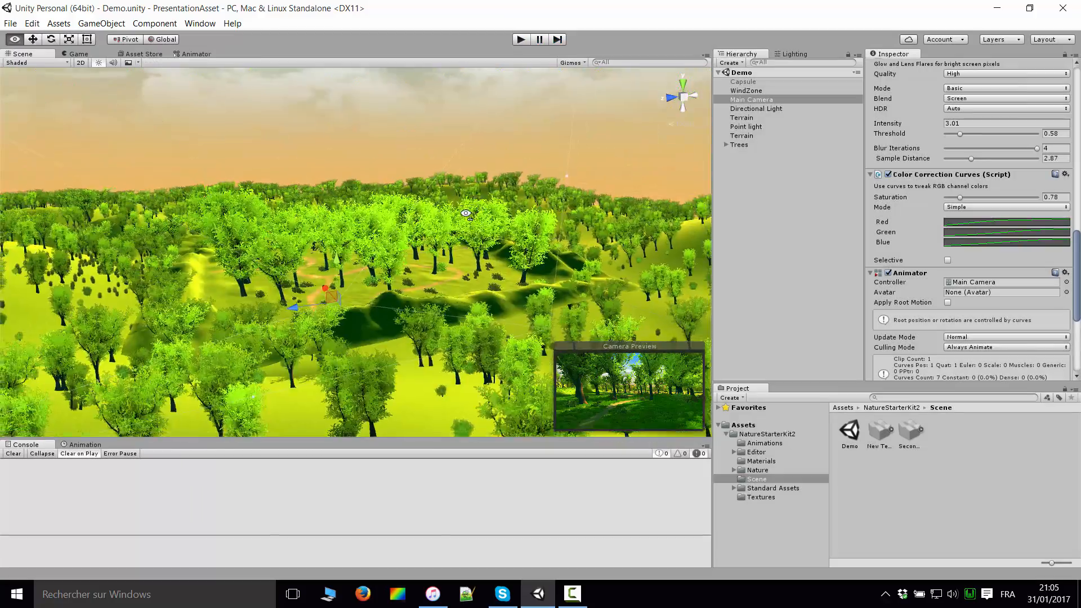
pyautogui.scroll(4, 496, 193)
pyautogui.moveTo(497, 193); pyautogui.dragTo(387, 249, button='middle')
pyautogui.scroll(8, 387, 250)
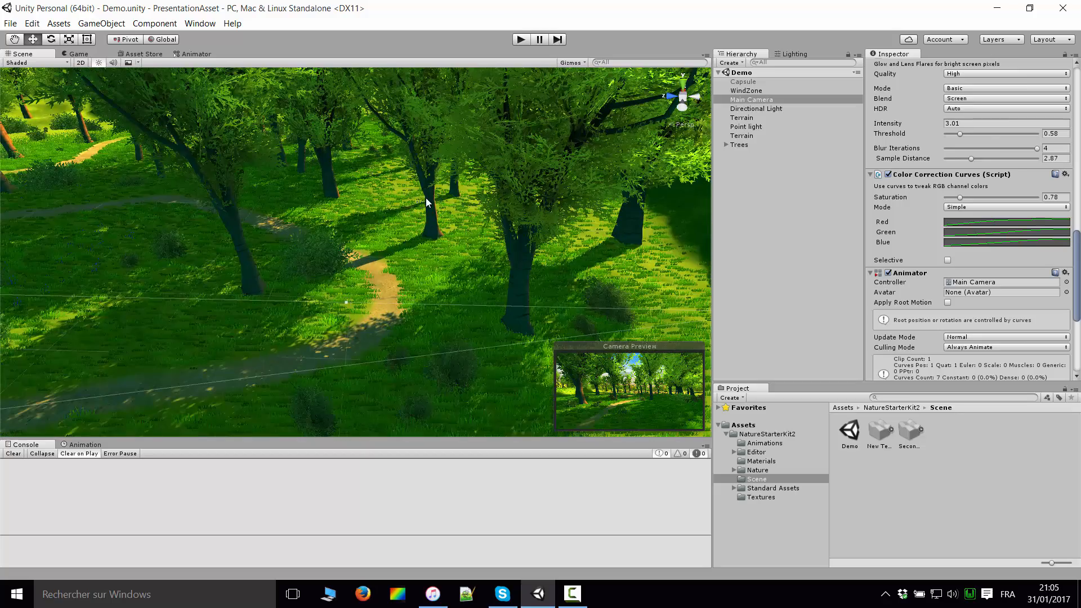
pyautogui.moveTo(426, 199); pyautogui.dragTo(221, 151, button='right')
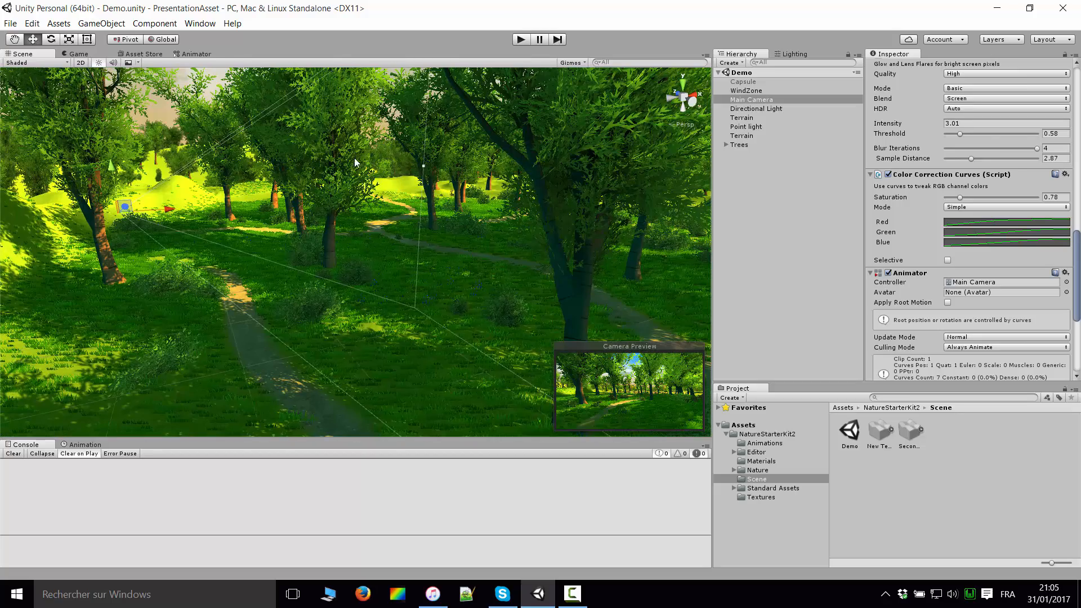
pyautogui.moveTo(440, 166); pyautogui.dragTo(458, 157, button='right')
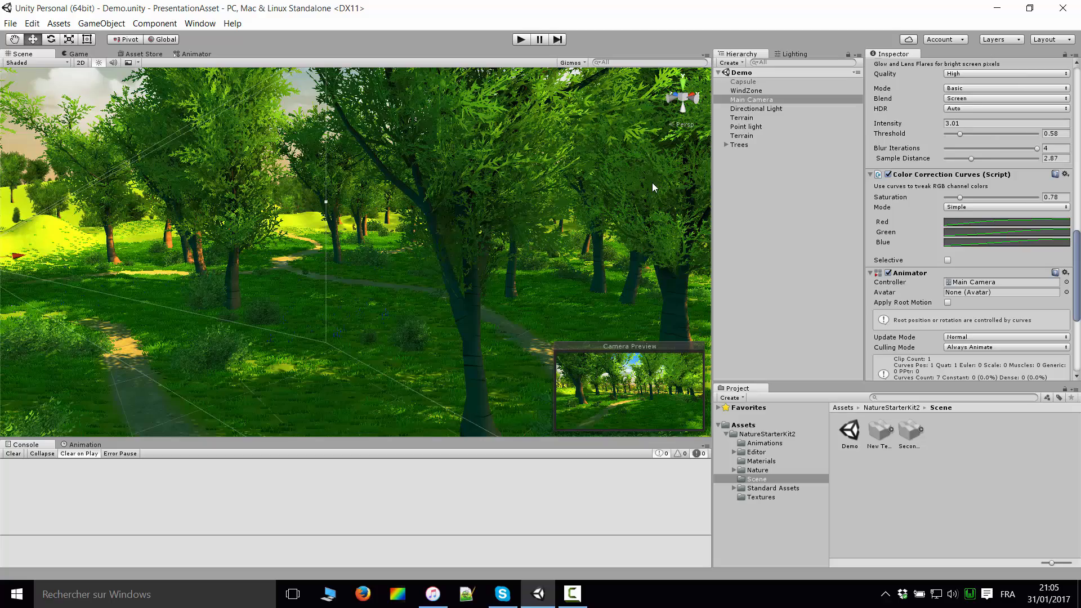
pyautogui.scroll(-8, 653, 188)
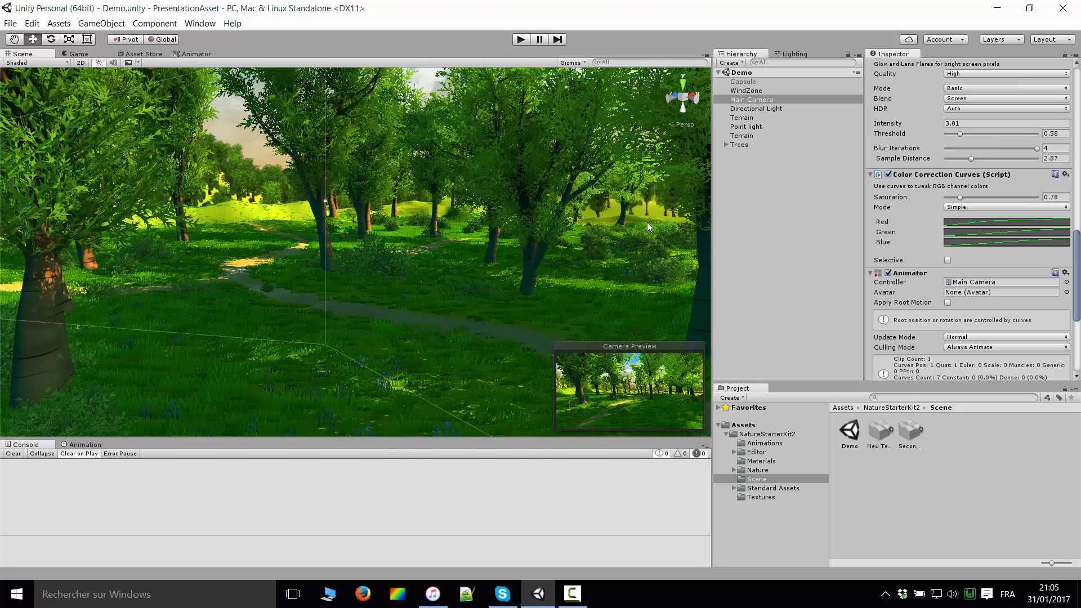
pyautogui.scroll(6, 647, 220)
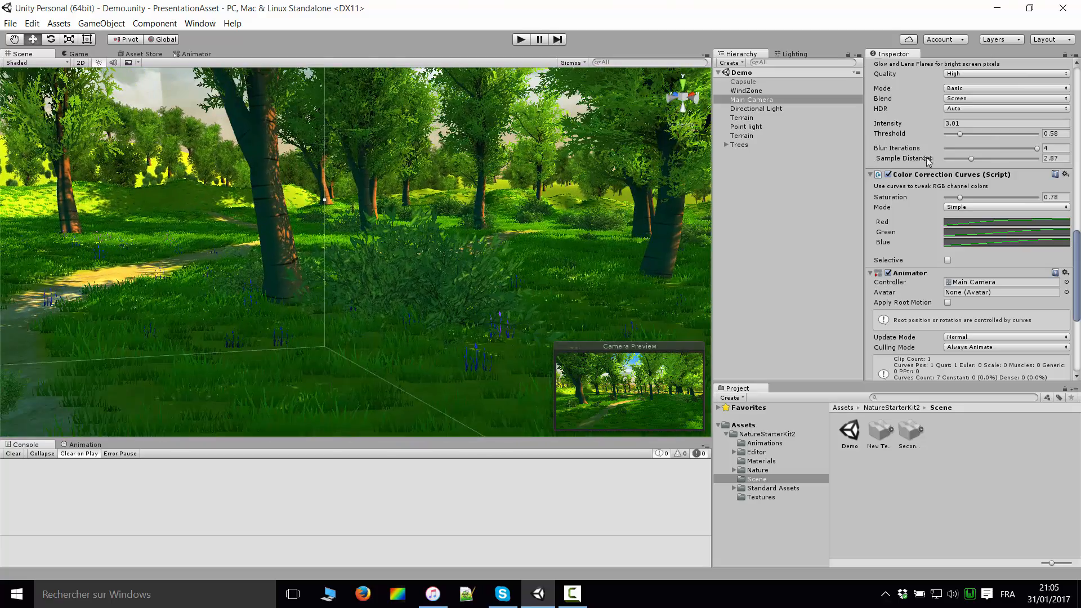
# Review the Main Camera's effect scripts and settings, from Depth Of Field up to Vignette And Chromatic Aberration.
pyautogui.scroll(-2, 1039, 158)
pyautogui.scroll(-10, 984, 309)
pyautogui.scroll(8, 971, 350)
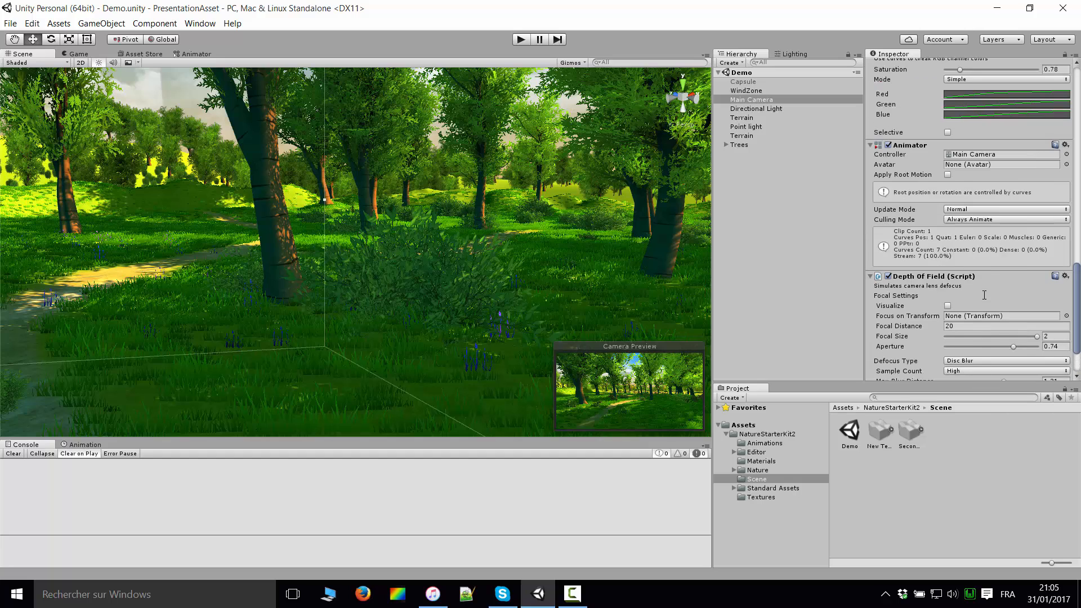
pyautogui.scroll(6, 991, 208)
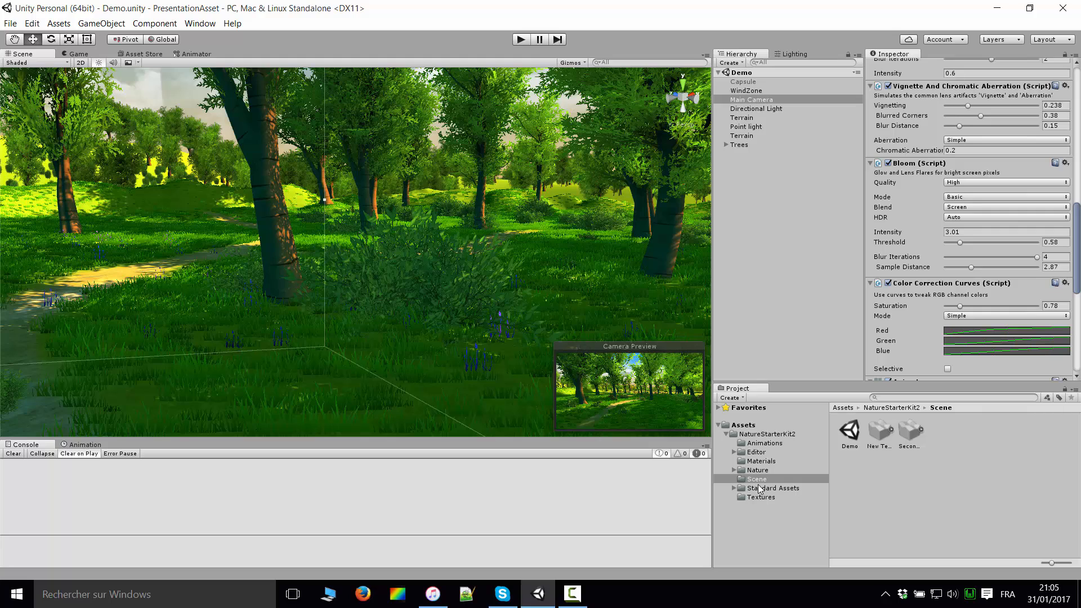
# Open the Effects folder inside NatureStarterKit2's Standard Assets in the project.
pyautogui.click(734, 488)
pyautogui.click(764, 489)
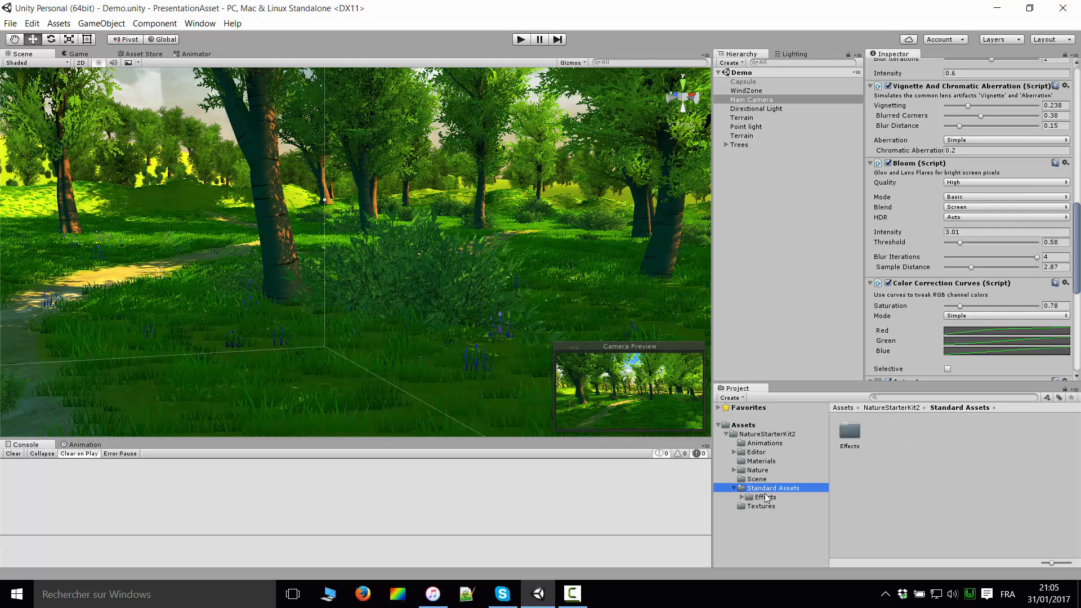
pyautogui.click(742, 497)
pyautogui.click(765, 498)
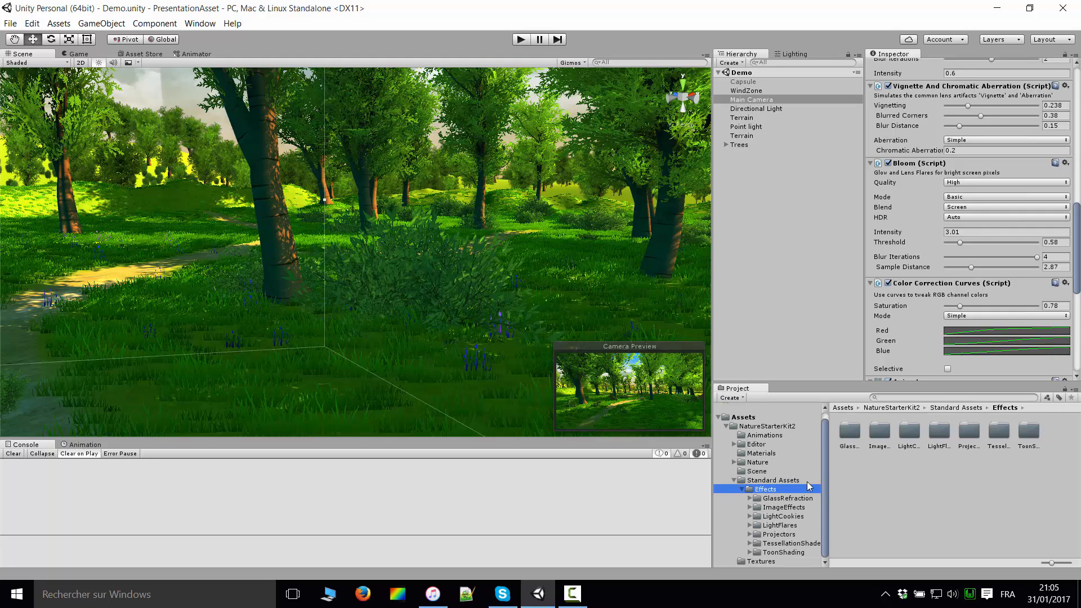
# Browse the contents of the GlassRefraction, ImageEffects, LightCookies, LightFlares and Projectors effect folders.
pyautogui.click(795, 500)
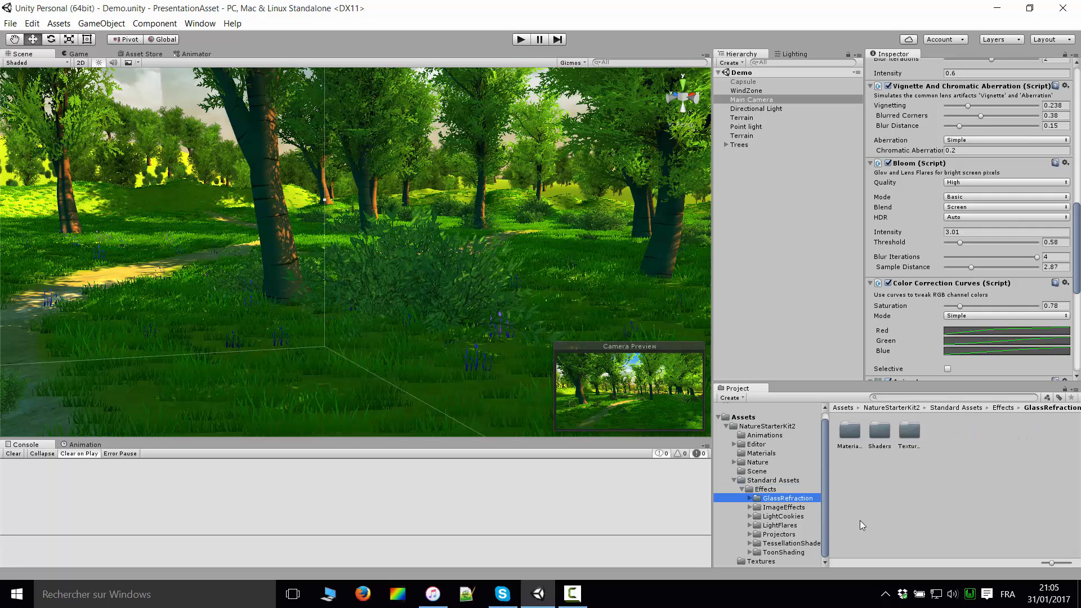
pyautogui.press('Down')
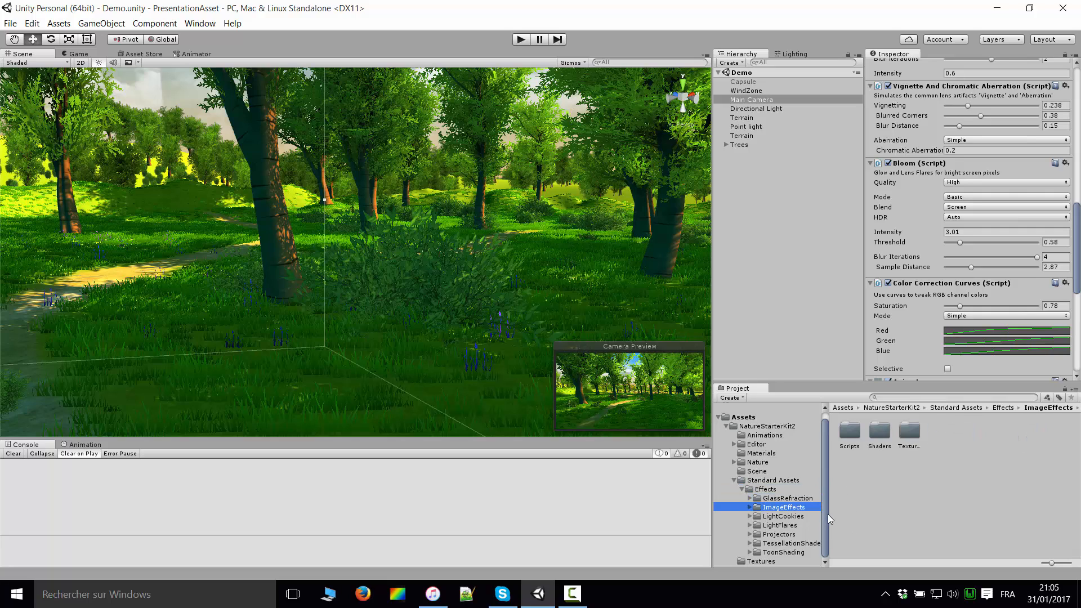
pyautogui.press('Down')
pyautogui.click(799, 526)
pyautogui.click(779, 535)
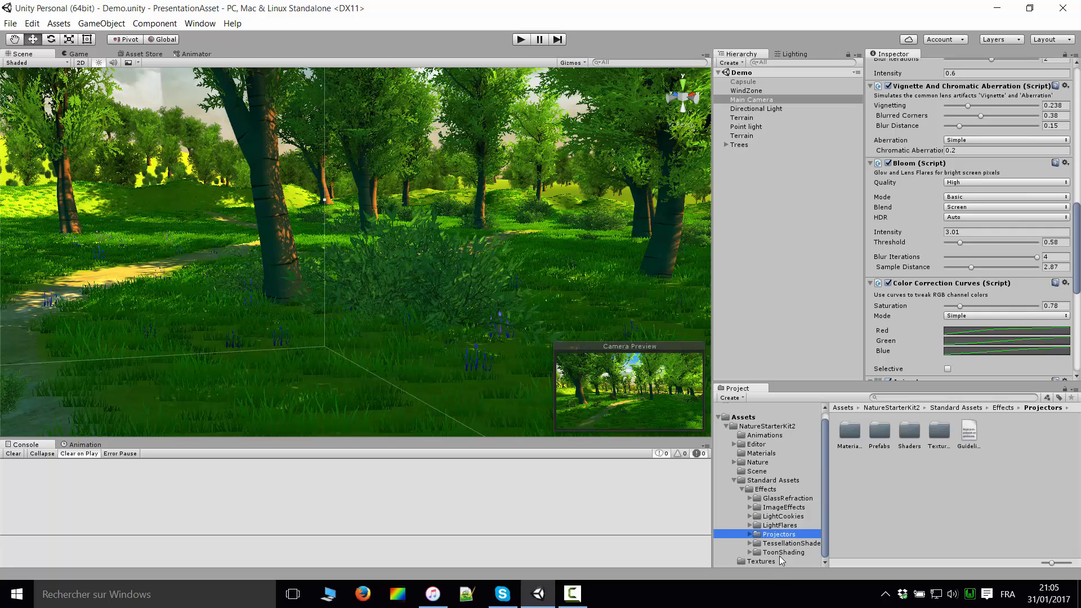
pyautogui.click(749, 499)
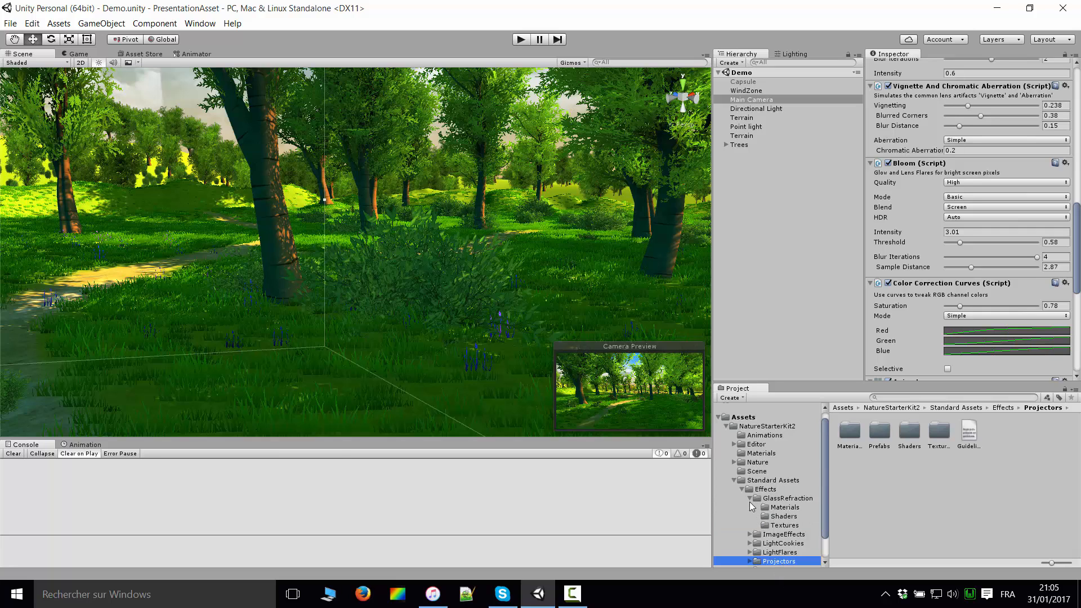
pyautogui.click(750, 498)
# Open the Scripts folder inside ImageEffects and look through the image effect scripts it contains.
pyautogui.click(750, 507)
pyautogui.click(775, 508)
pyautogui.click(789, 519)
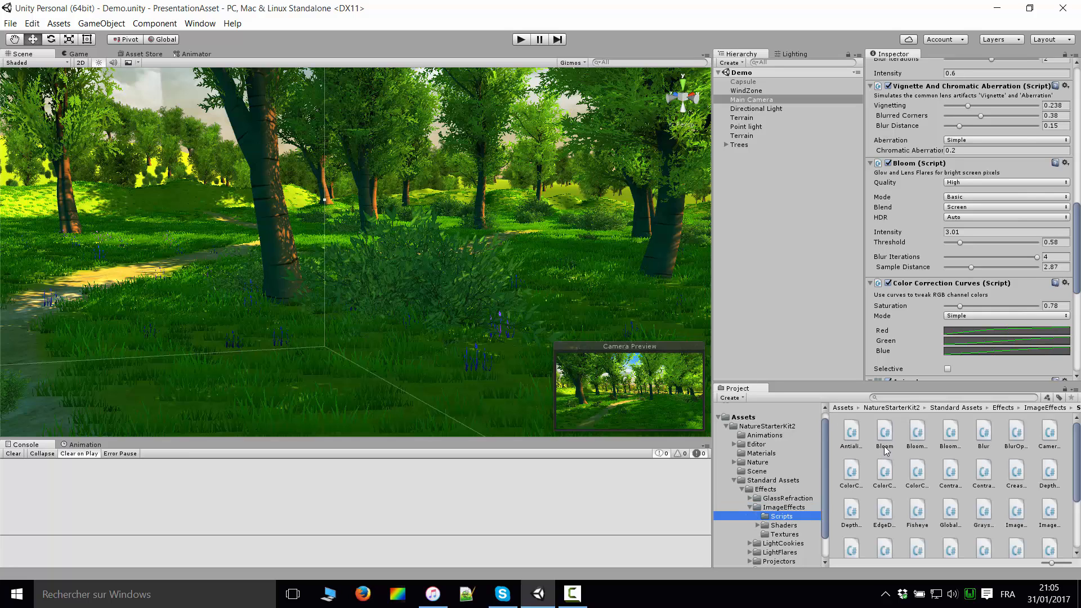
pyautogui.scroll(-3, 1006, 541)
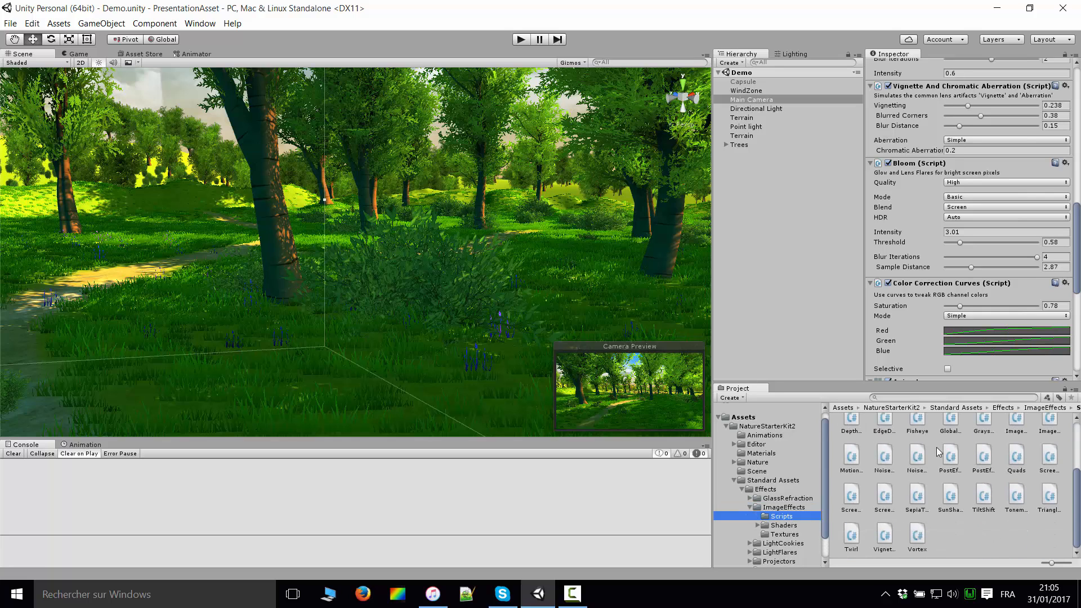
# Review the Main Camera's Depth Of Field, Animator, Color Correction Curves and Bloom components.
pyautogui.scroll(1, 950, 481)
pyautogui.scroll(2, 949, 480)
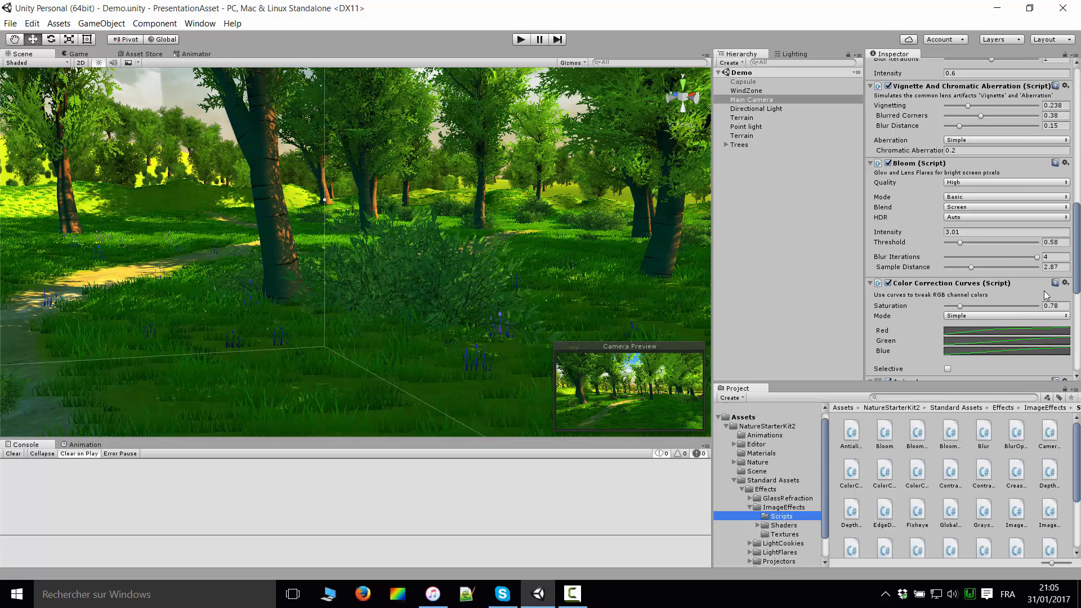
pyautogui.scroll(-10, 1044, 291)
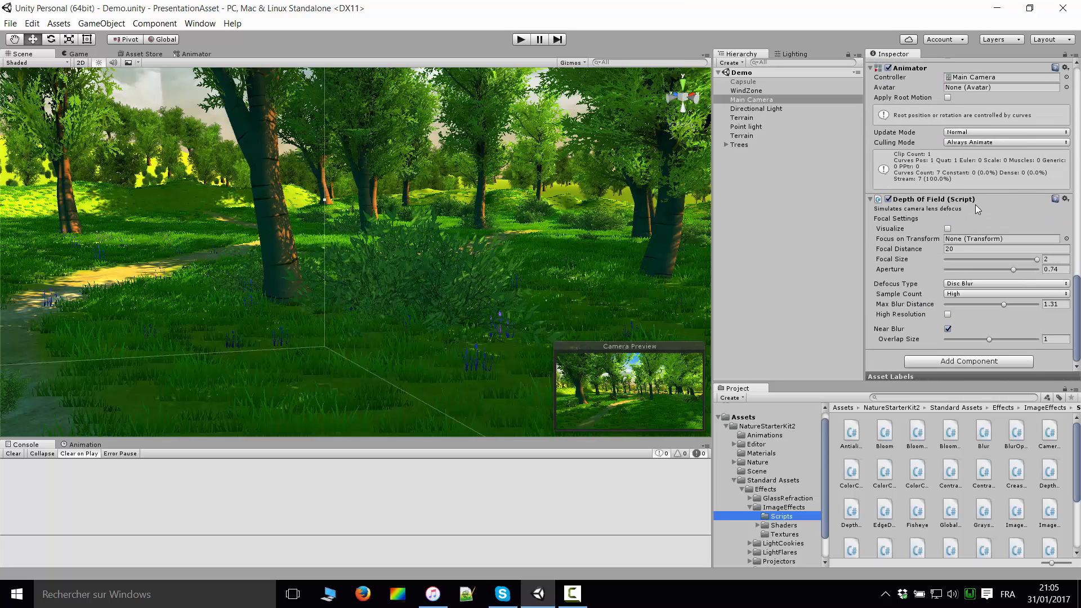
pyautogui.scroll(2, 975, 273)
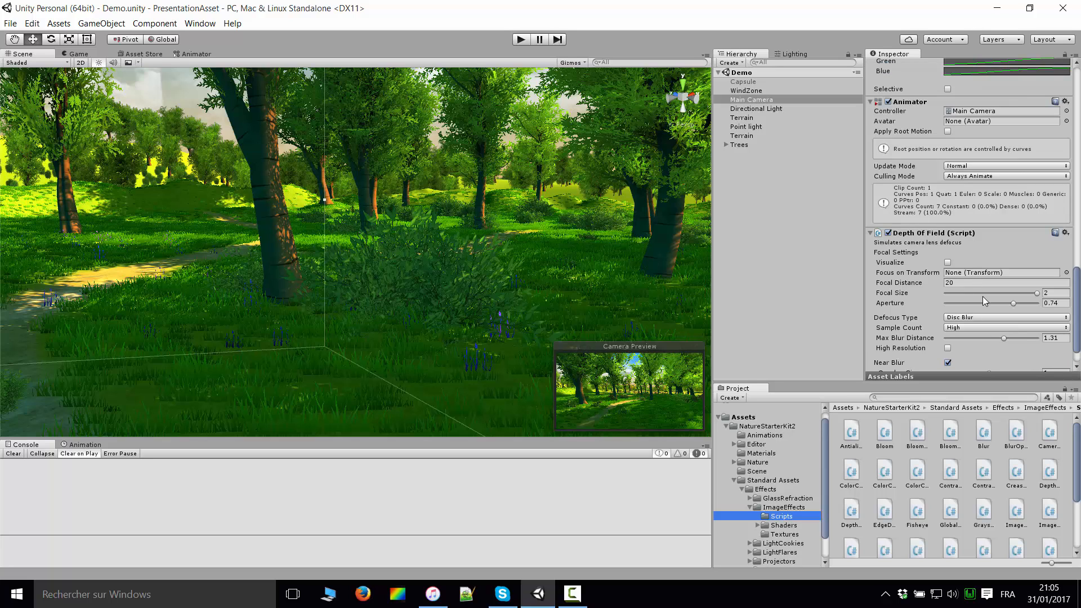
pyautogui.scroll(8, 982, 296)
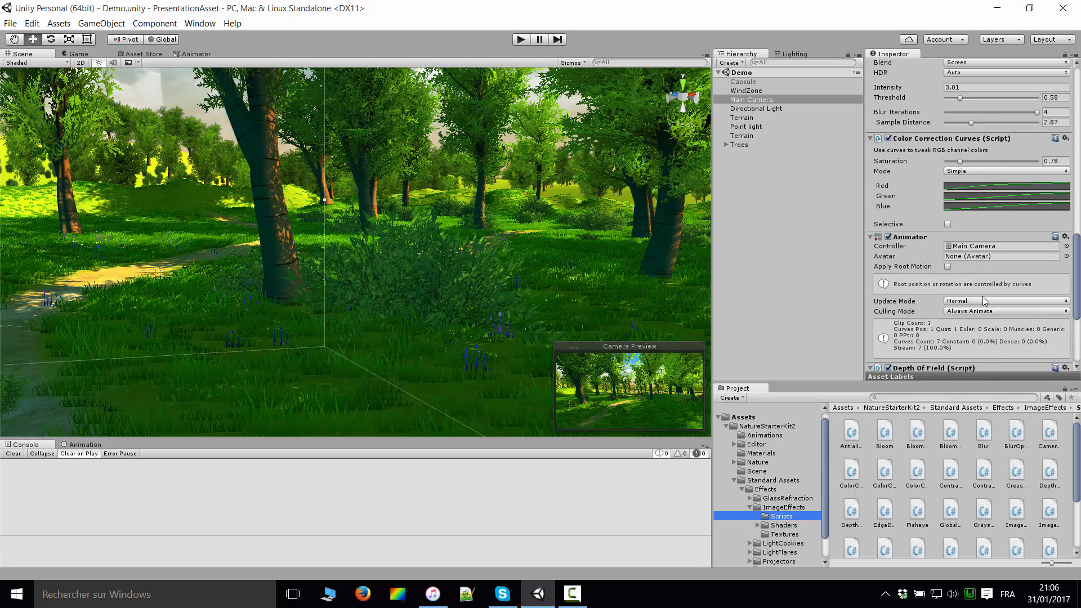
pyautogui.scroll(6, 982, 296)
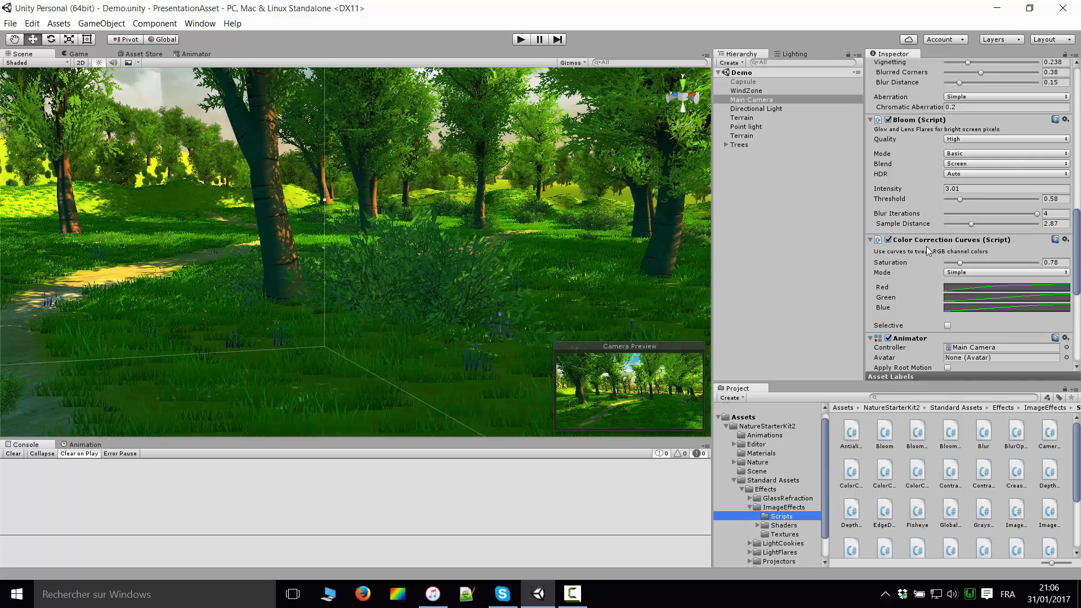
# Check the Main Camera's Sun Shafts, Antialiasing and Global Fog settings and show the rendered result in the Game view.
pyautogui.scroll(14, 927, 250)
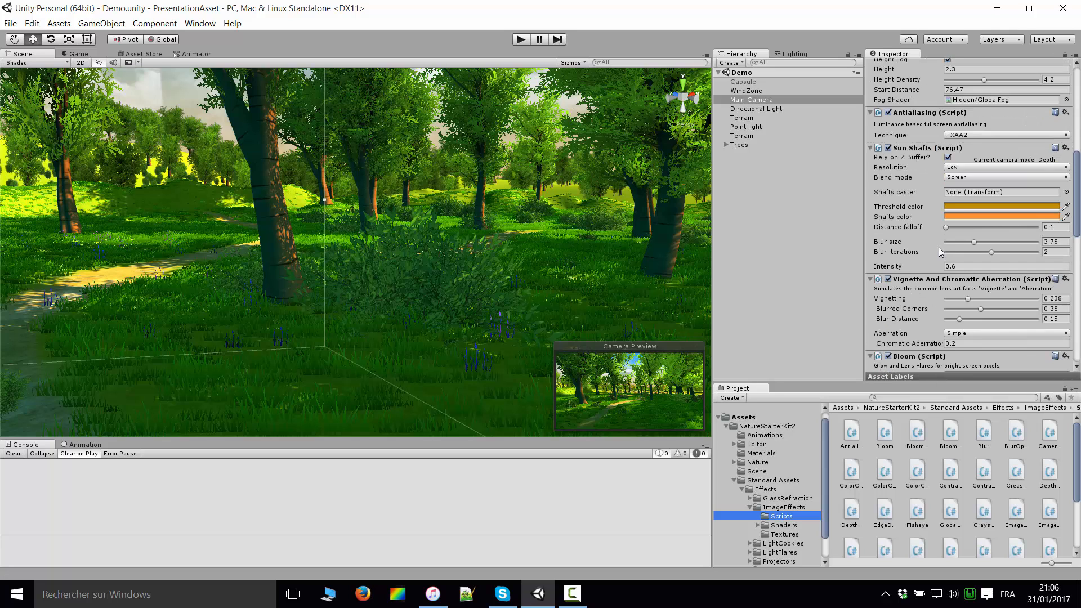
pyautogui.scroll(6, 923, 203)
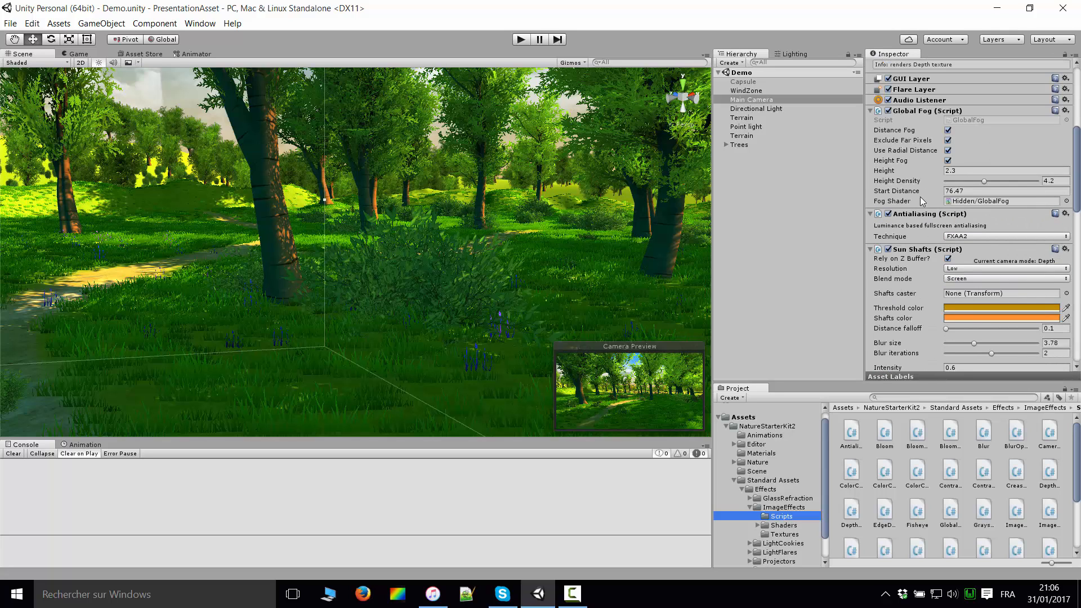
pyautogui.scroll(2, 920, 197)
pyautogui.scroll(-10, 929, 281)
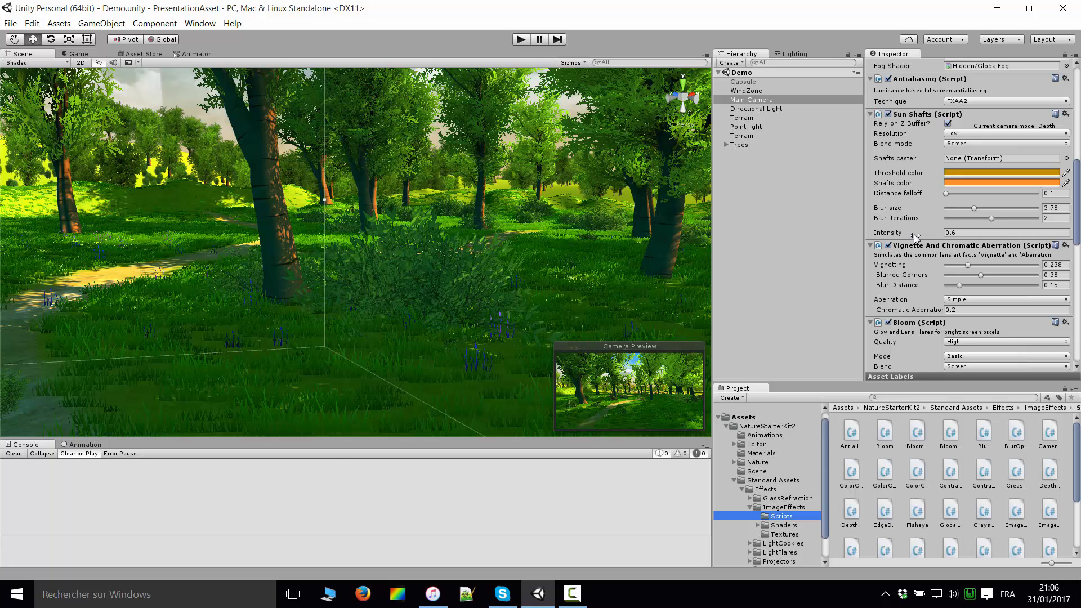
pyautogui.click(79, 54)
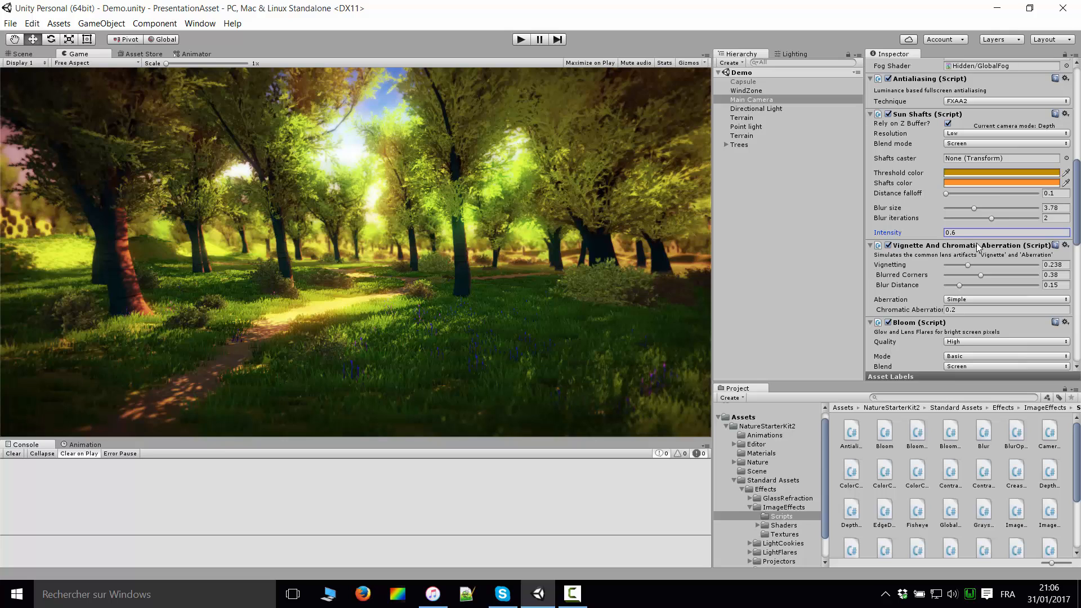
pyautogui.scroll(10, 950, 274)
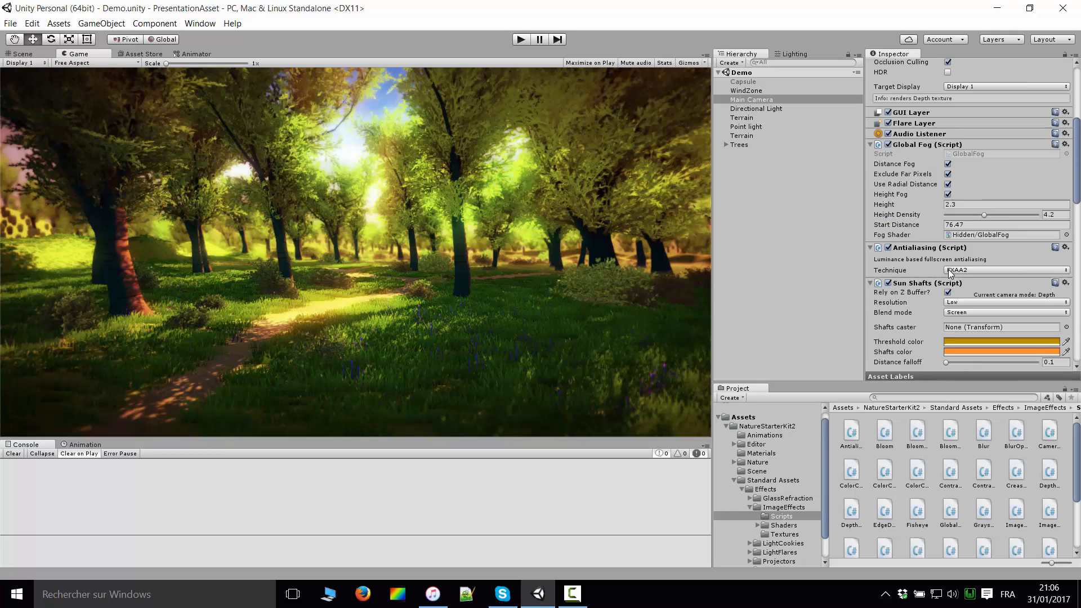
# Reopen the Scripts folder inside Standard Assets' ImageEffects folder and look through the image effect scripts again.
pyautogui.click(759, 482)
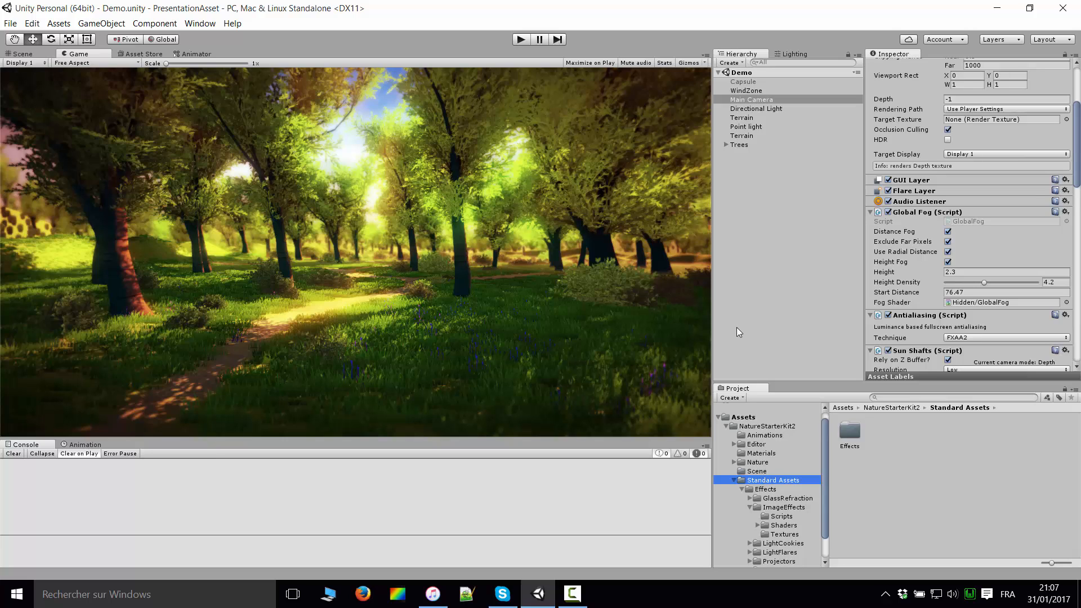
pyautogui.click(767, 507)
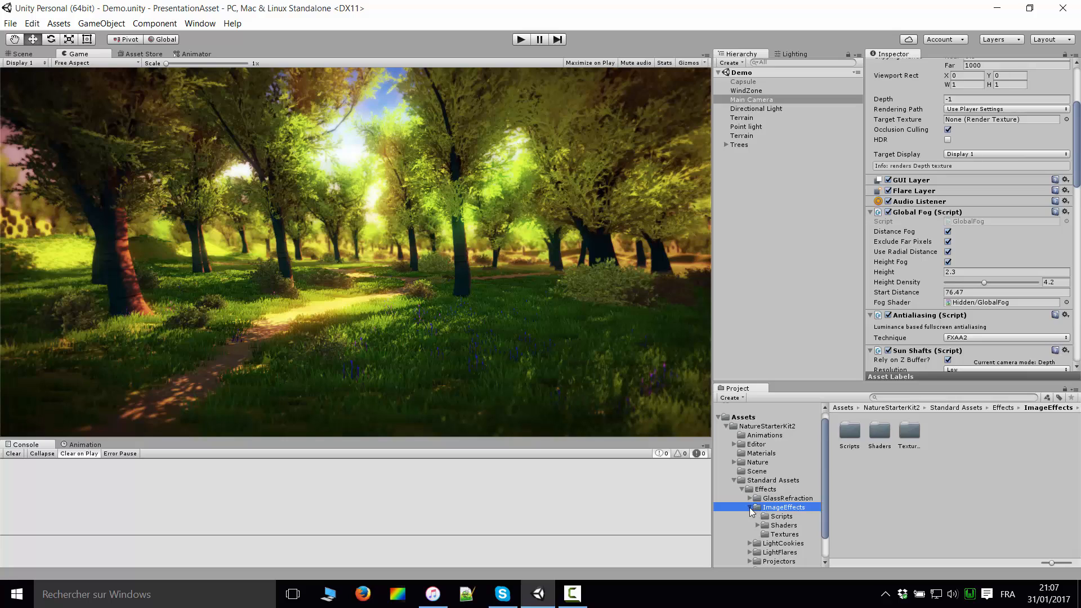
pyautogui.click(750, 506)
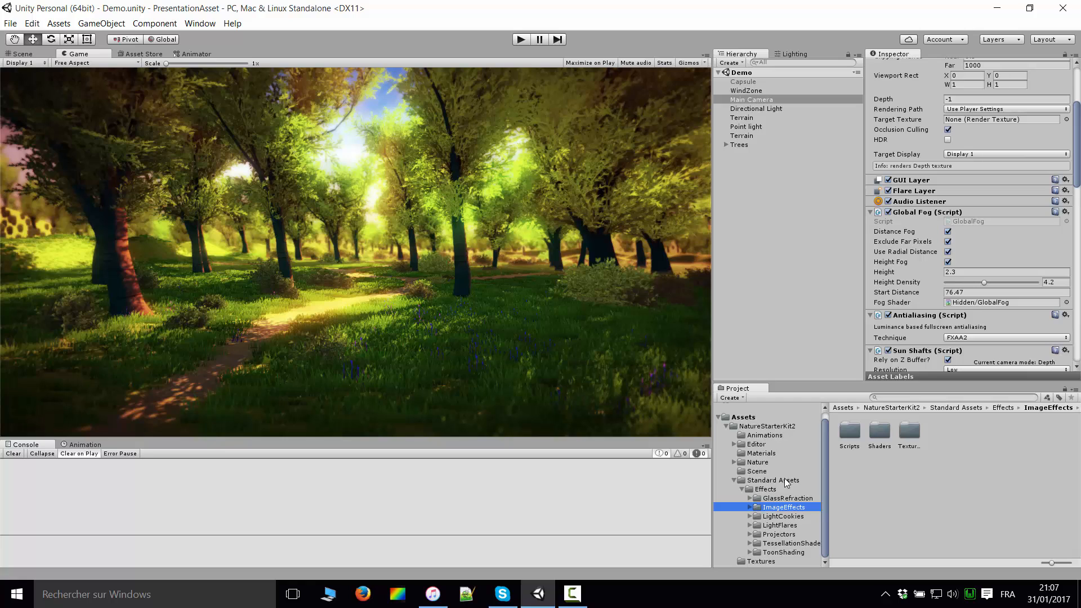
pyautogui.click(750, 507)
pyautogui.click(782, 516)
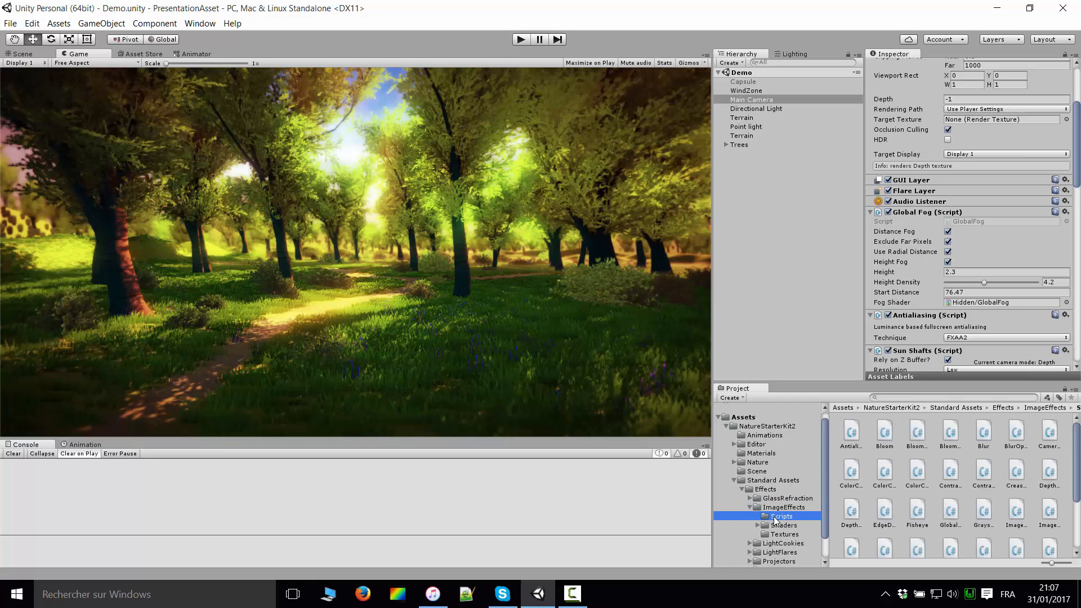
pyautogui.scroll(-1, 958, 495)
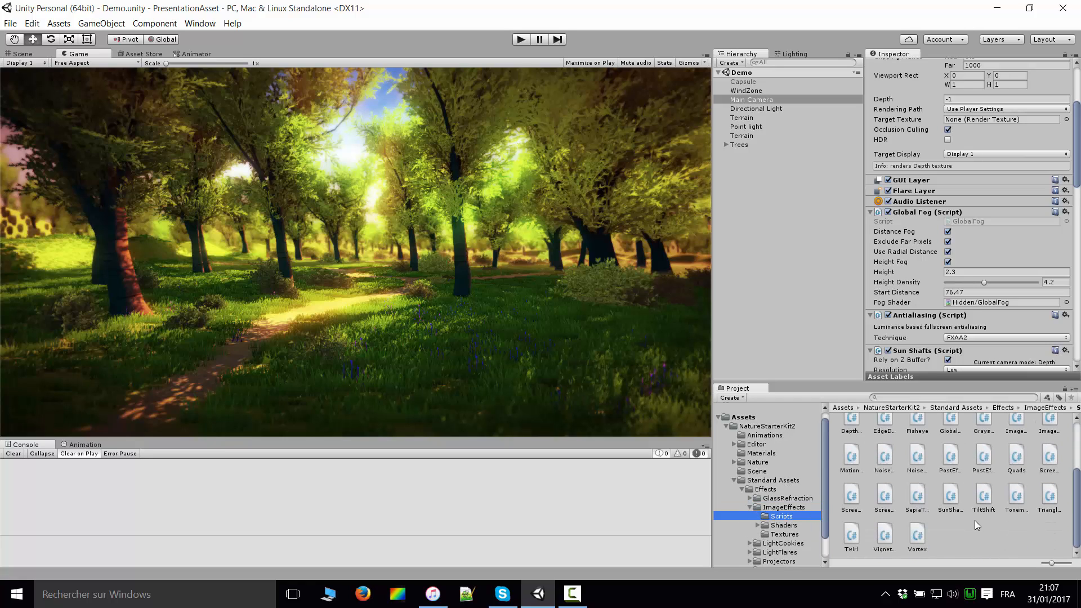
pyautogui.scroll(3, 975, 520)
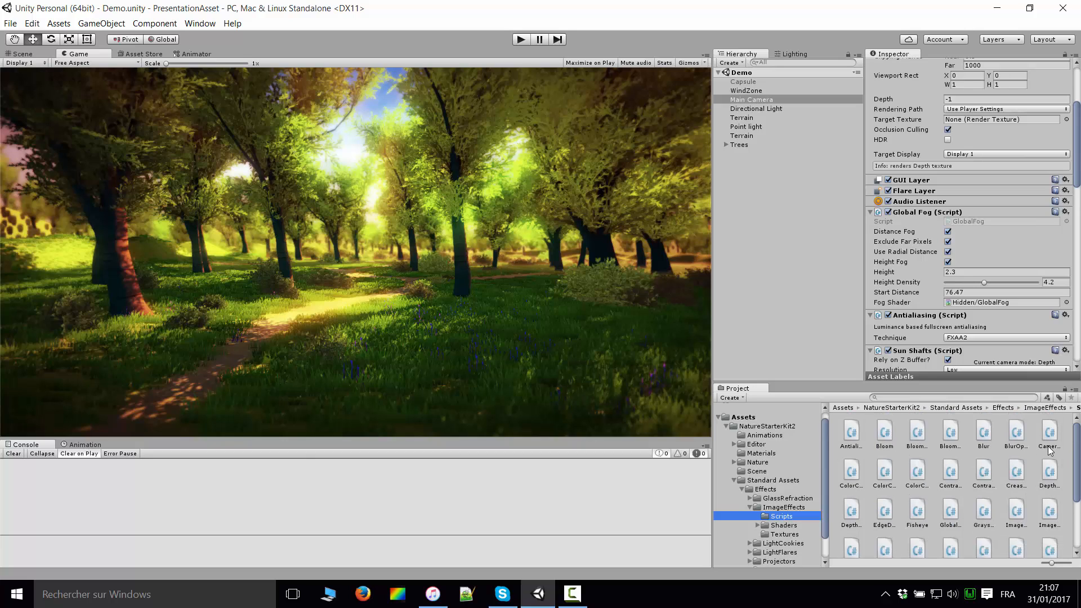
pyautogui.scroll(-3, 979, 484)
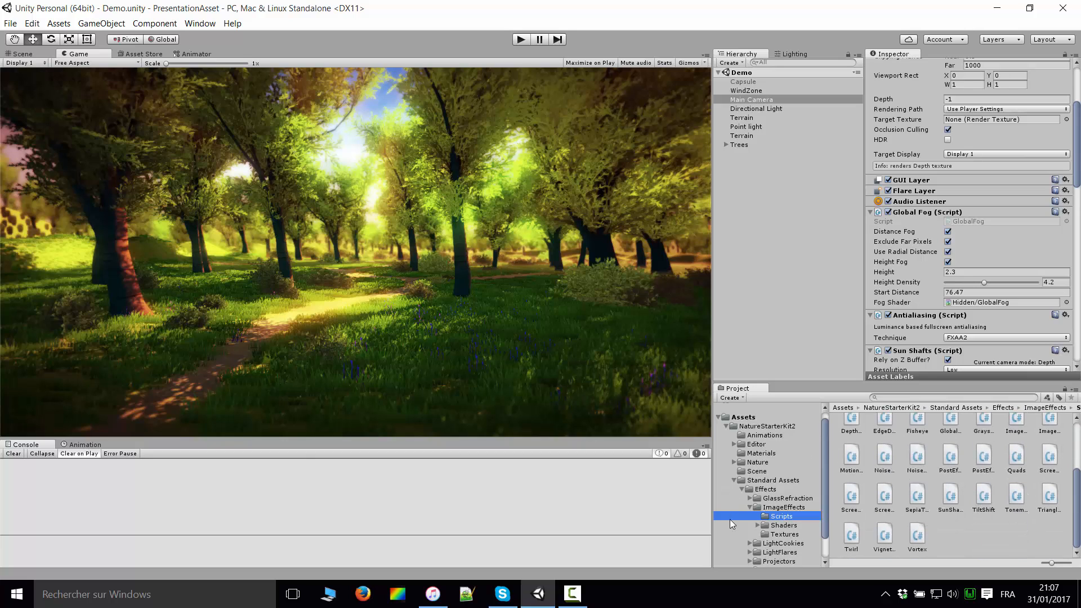
pyautogui.scroll(-2, 788, 518)
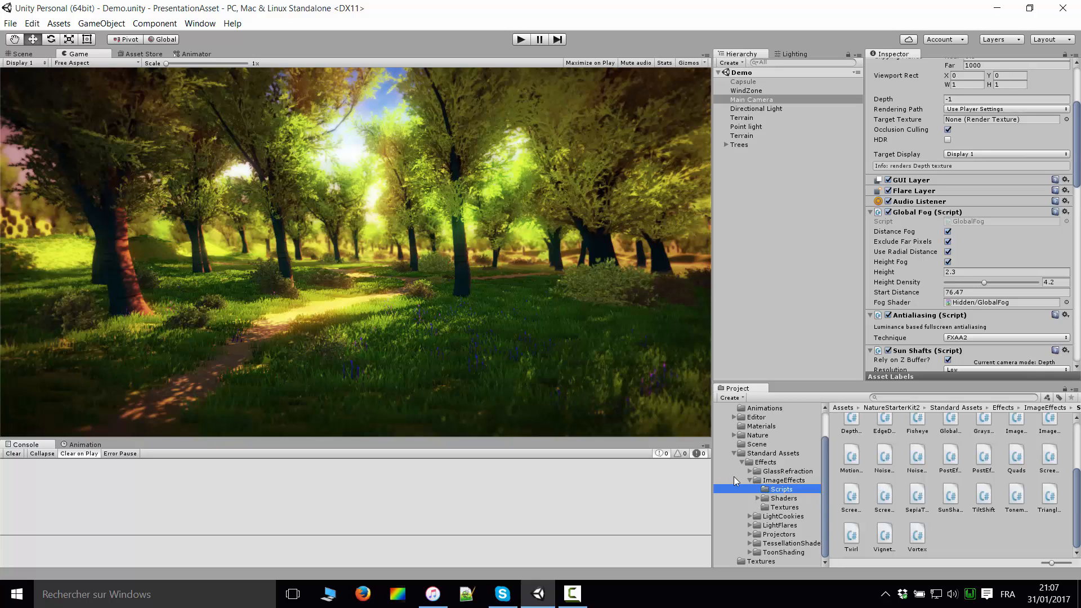
# Return to the Scene view and inspect a tree trunk and the shadowed grass around it from above.
pyautogui.click(22, 54)
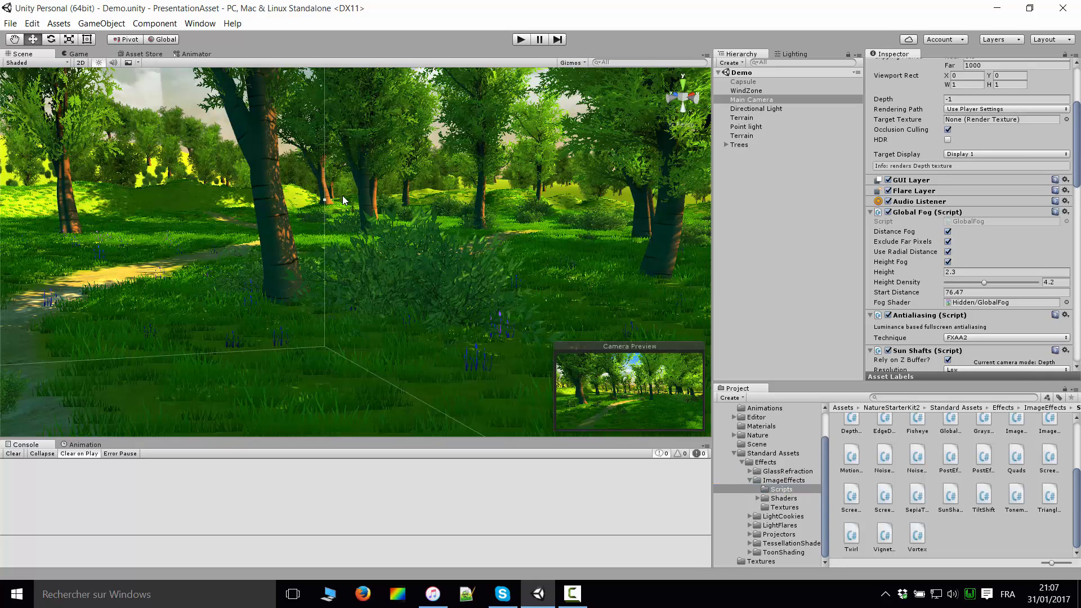
pyautogui.press('w')
pyautogui.moveTo(430, 240)
pyautogui.mouseDown(button='right')
pyautogui.moveTo(382, 276)
pyautogui.moveTo(441, 250)
pyautogui.mouseUp(button='right')
pyautogui.scroll(-6, 441, 248)
pyautogui.moveTo(447, 306); pyautogui.dragTo(306, 407, button='right')
pyautogui.scroll(-3, 481, 271)
pyautogui.scroll(9, 484, 275)
pyautogui.scroll(-4, 373, 316)
pyautogui.scroll(6, 340, 348)
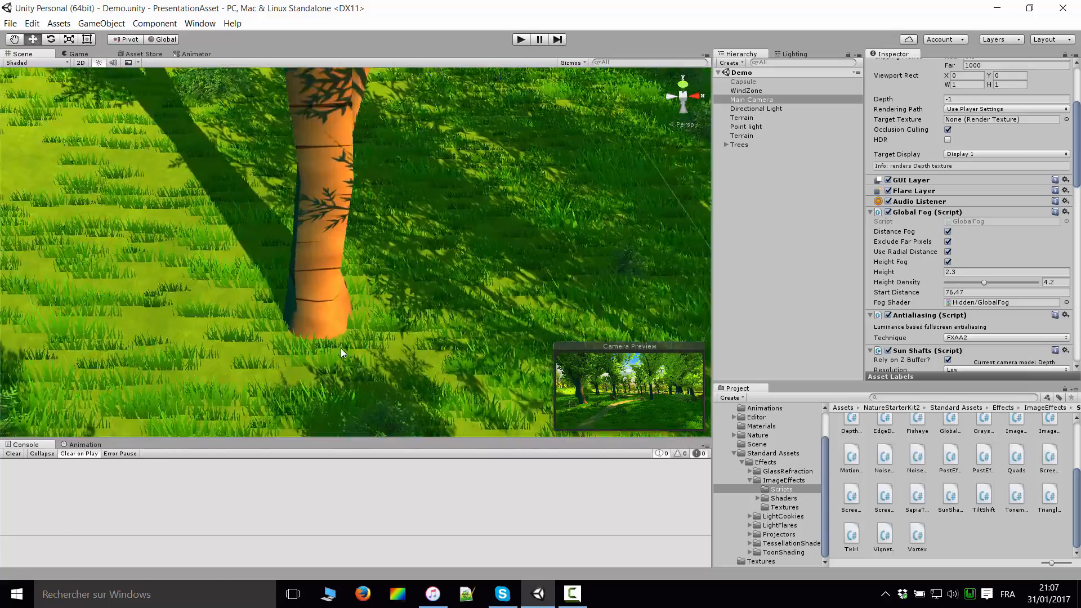
# Examine the tree's bark texture and leaf shadows up close, along with the surrounding trees and bushes.
pyautogui.moveTo(340, 348); pyautogui.dragTo(296, 230, button='right')
pyautogui.scroll(-4, 298, 231)
pyautogui.moveTo(394, 294); pyautogui.dragTo(409, 253, button='middle')
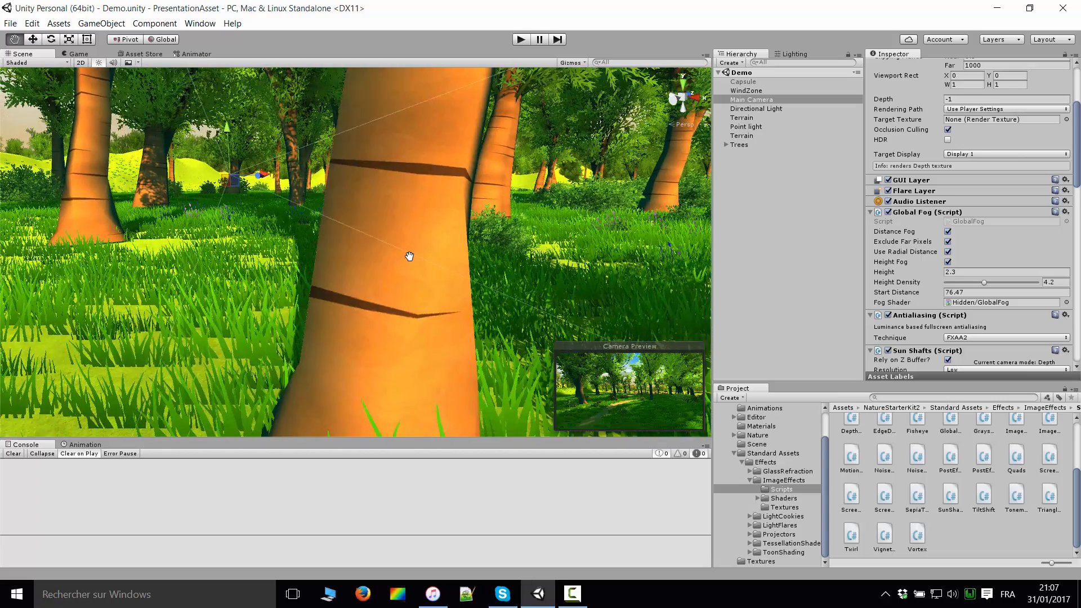
pyautogui.scroll(-3, 408, 252)
pyautogui.moveTo(384, 229); pyautogui.dragTo(502, 274, button='right')
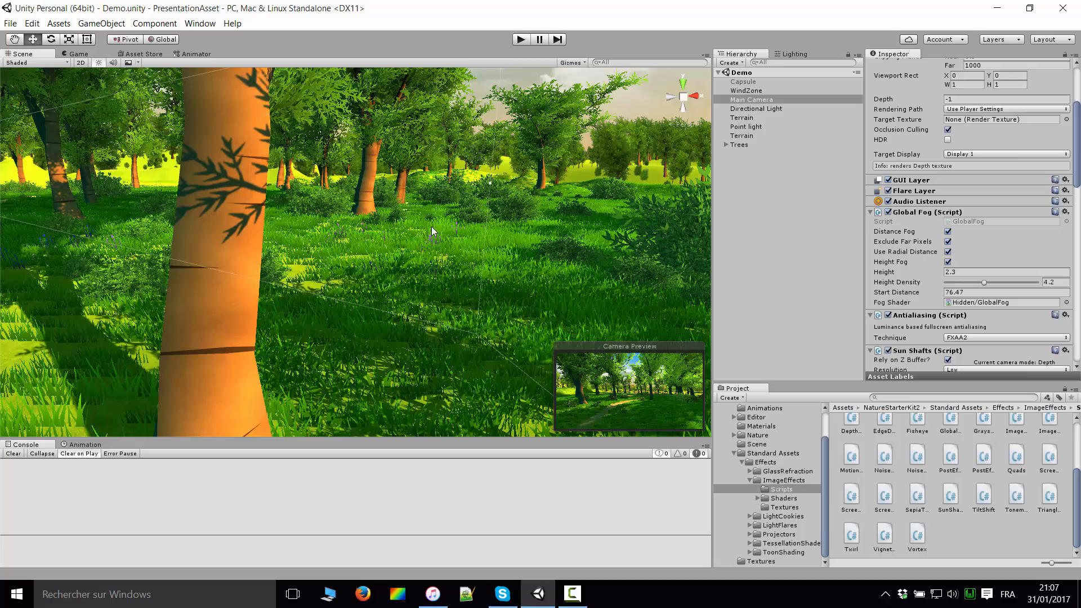
pyautogui.moveTo(431, 226); pyautogui.dragTo(549, 220, button='right')
pyautogui.moveTo(522, 239); pyautogui.dragTo(570, 234, button='middle')
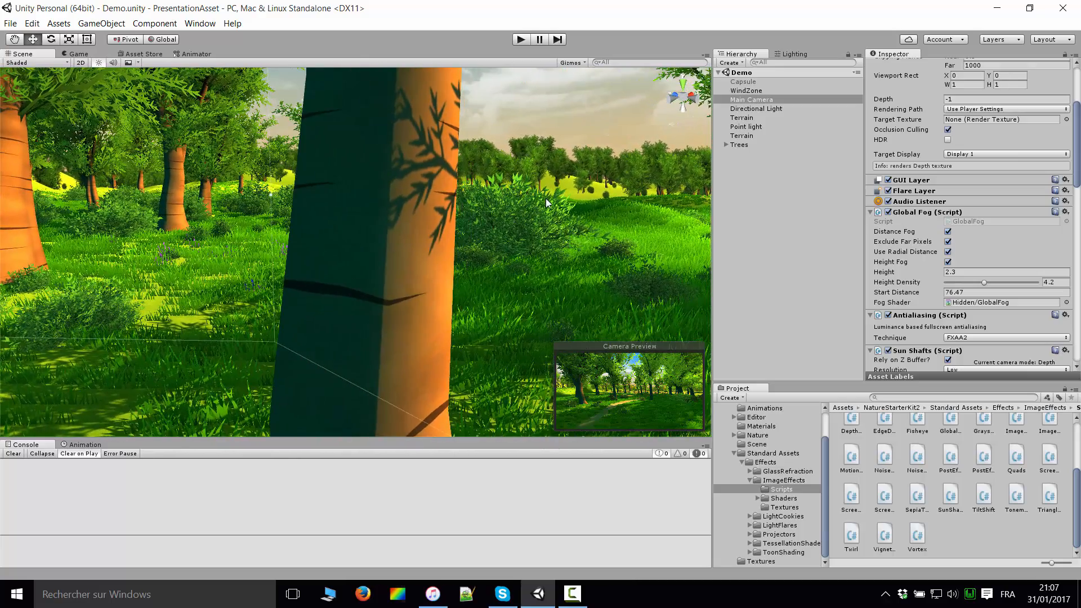
pyautogui.moveTo(555, 204); pyautogui.dragTo(468, 200, button='right')
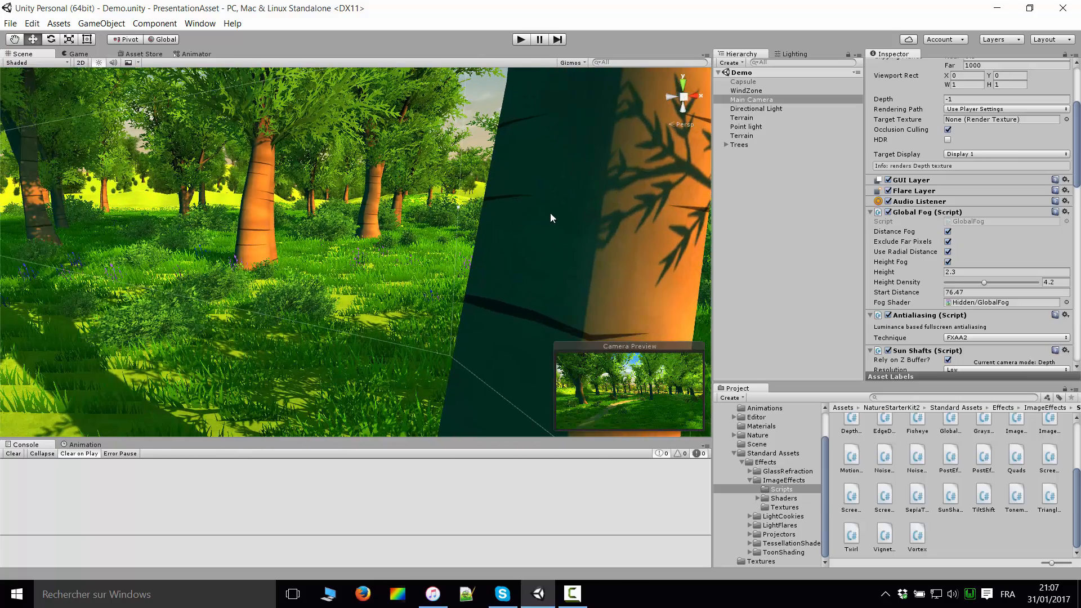
pyautogui.moveTo(550, 216); pyautogui.dragTo(513, 184, button='middle')
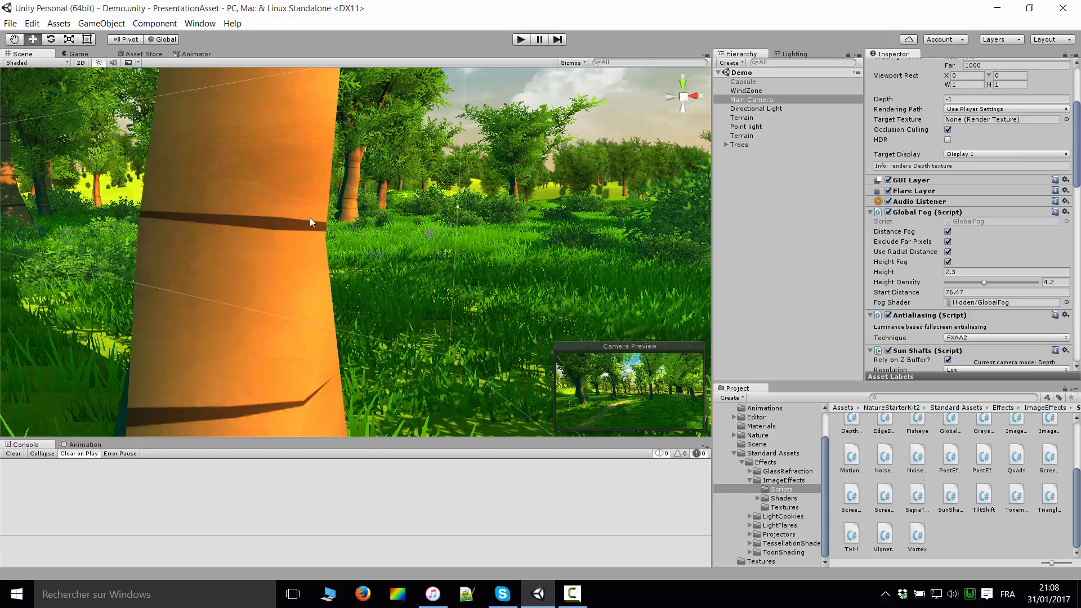
# Survey the terrain from above, inspecting the bushes, grass and the lone tree by the hill.
pyautogui.moveTo(456, 314); pyautogui.dragTo(502, 354, button='right')
pyautogui.scroll(-5, 505, 346)
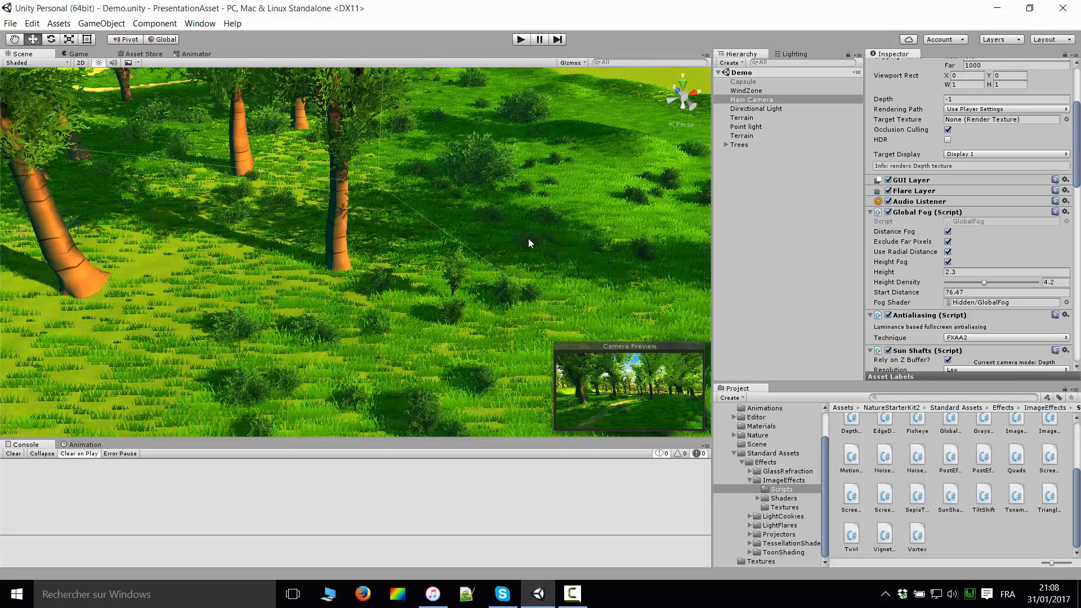
pyautogui.moveTo(569, 157); pyautogui.dragTo(461, 296, button='middle')
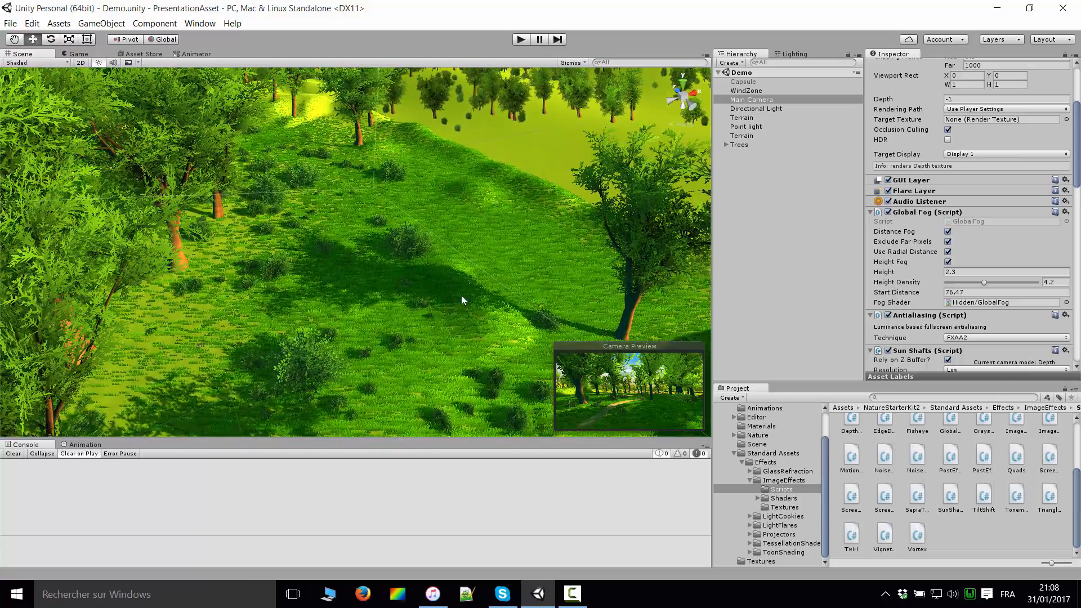
pyautogui.scroll(6, 495, 239)
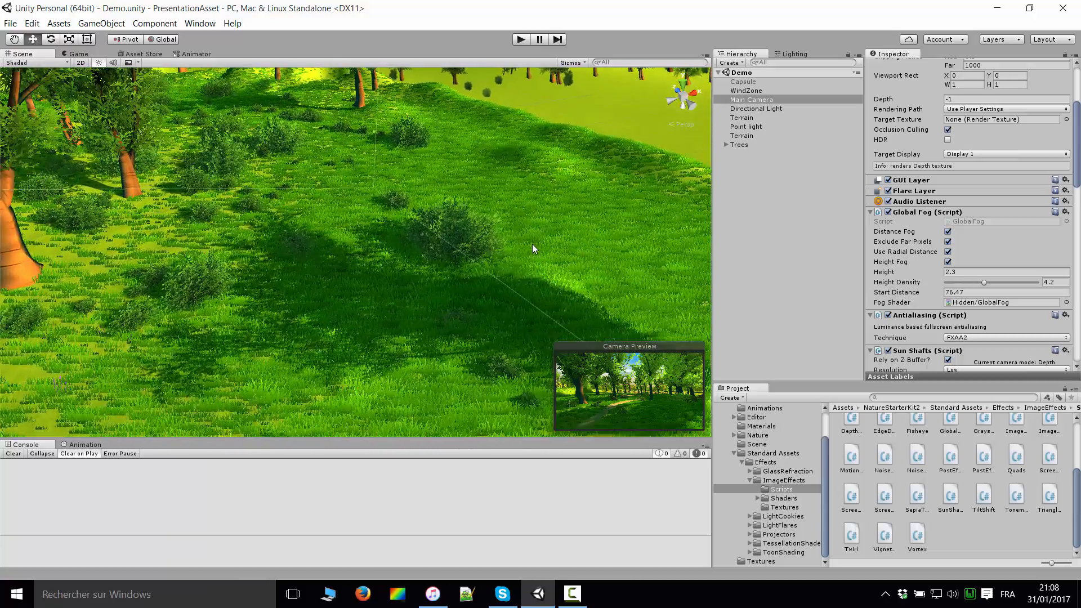
pyautogui.scroll(6, 529, 246)
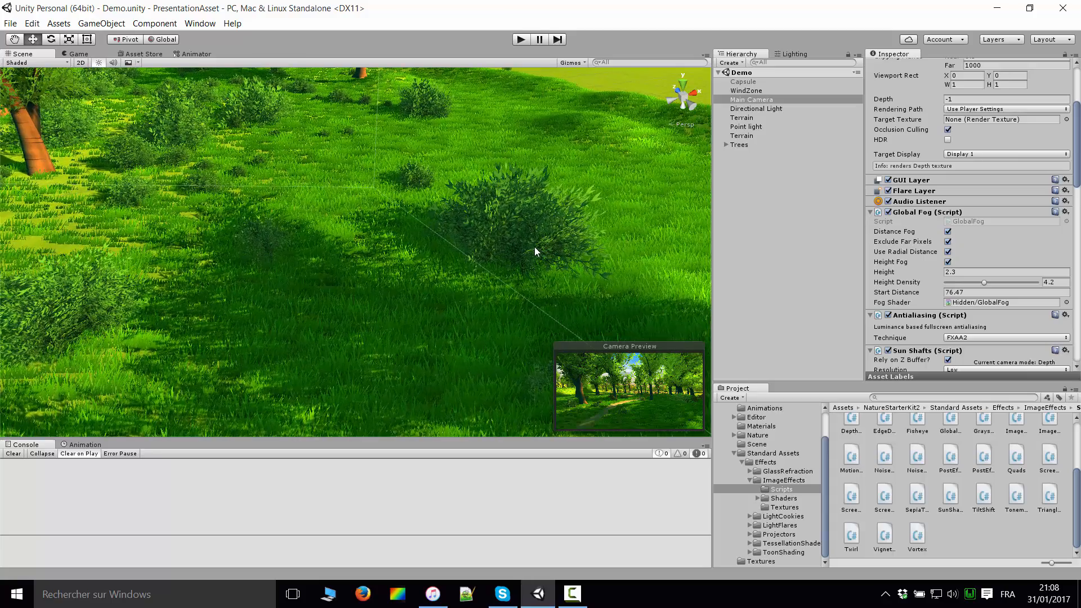
pyautogui.moveTo(536, 251); pyautogui.dragTo(646, 162, button='right')
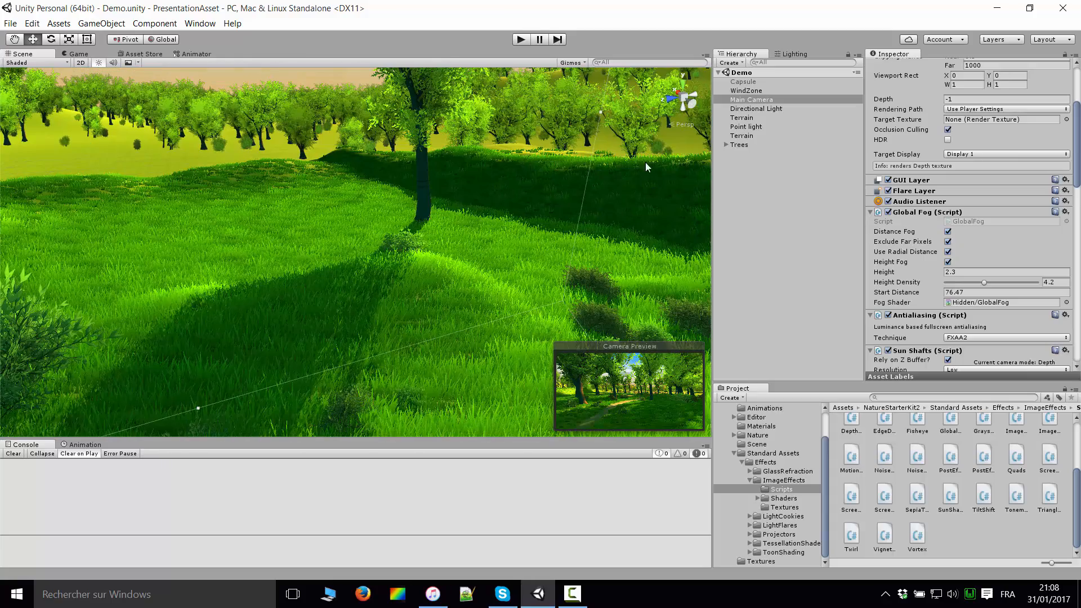
# Collapse the Standard Assets folder and expand NatureStarterKit2's Nature folder in the project.
pyautogui.click(734, 453)
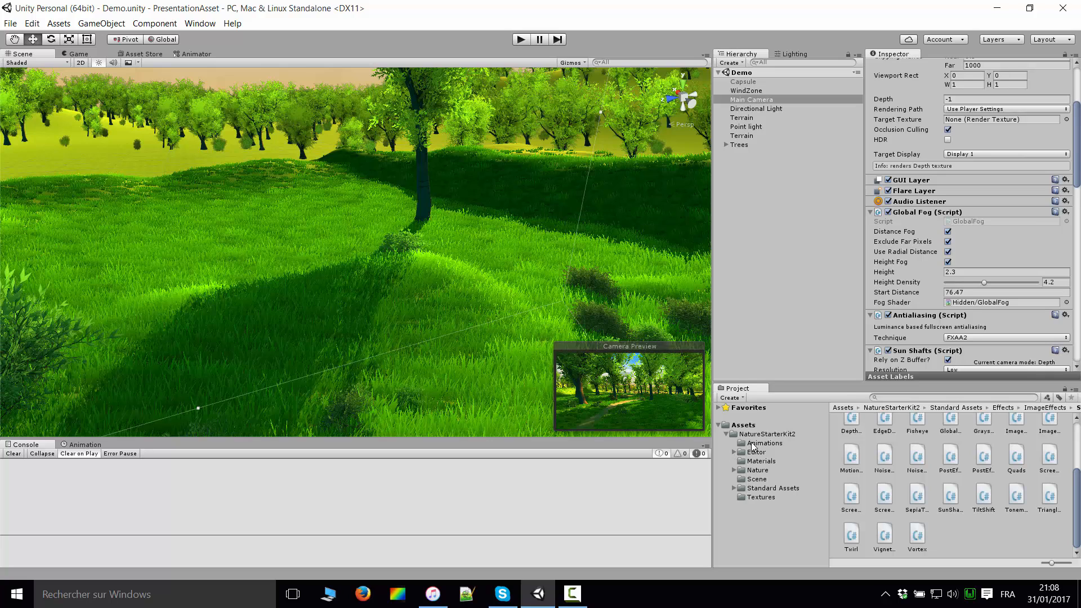
pyautogui.click(734, 469)
pyautogui.scroll(-1, 801, 483)
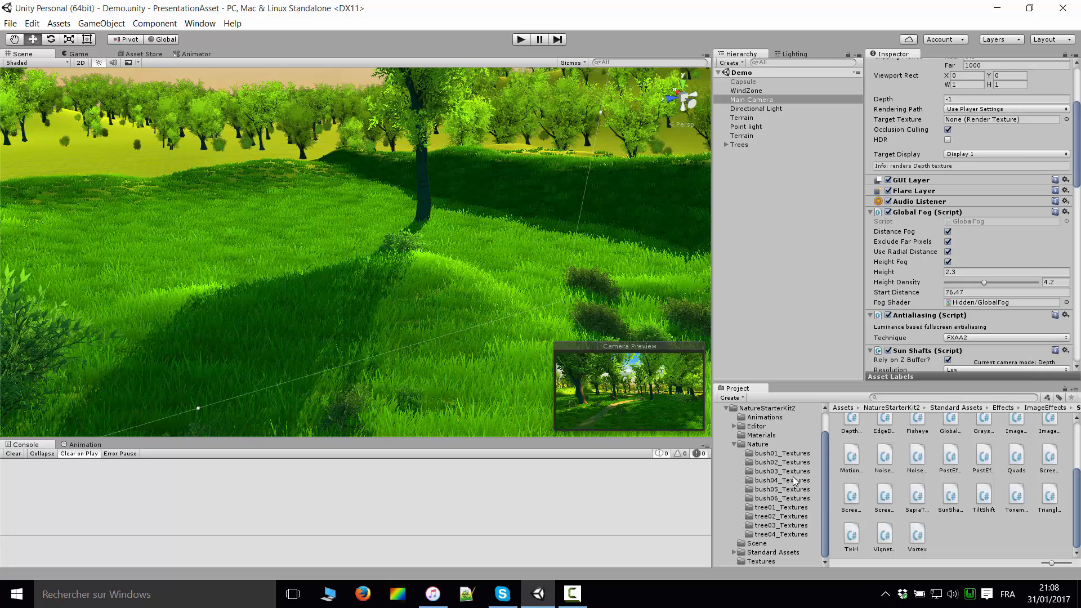
# Browse the Nature texture folders from bush01_Textures to tree04_Textures, ending on the Scene folder.
pyautogui.click(774, 453)
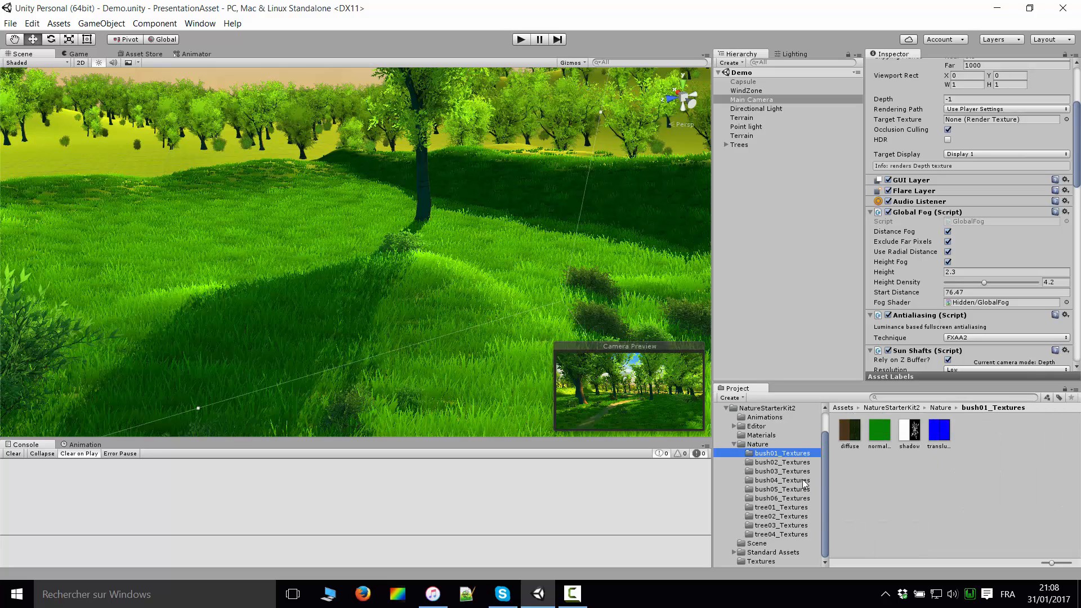
pyautogui.press('Down')
pyautogui.press('Down')
pyautogui.press('Down')
pyautogui.press('Down')
pyautogui.press('Down')
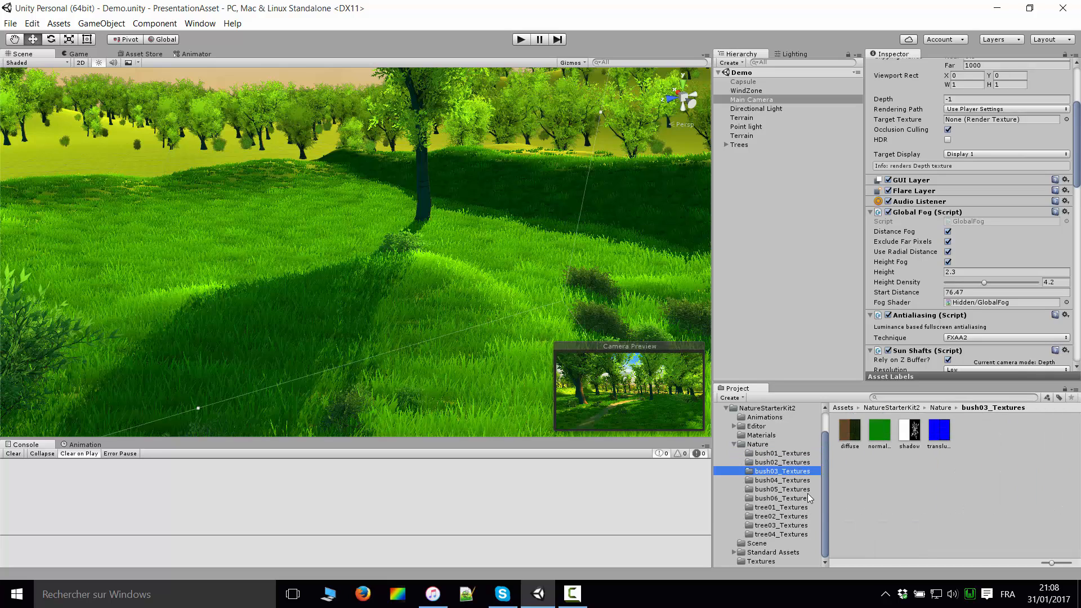
pyautogui.press('Down')
pyautogui.press('Down')
pyautogui.press('Down')
pyautogui.press('Down')
pyautogui.press('Down')
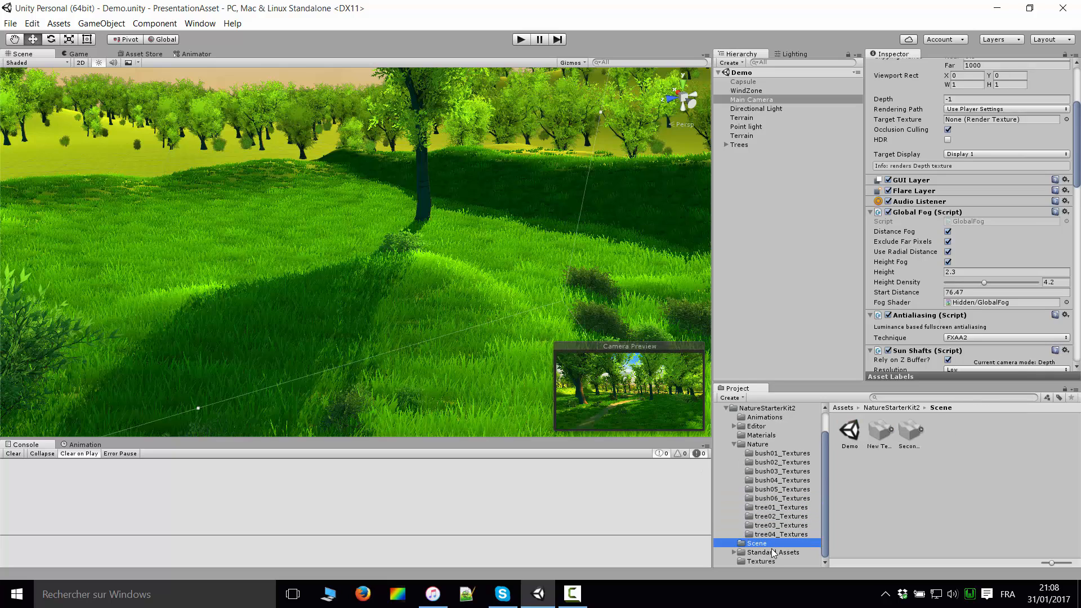
# Expand Standard Assets, browse several tree and bush texture folders under Nature, and return to the Nature folder's contents.
pyautogui.click(734, 552)
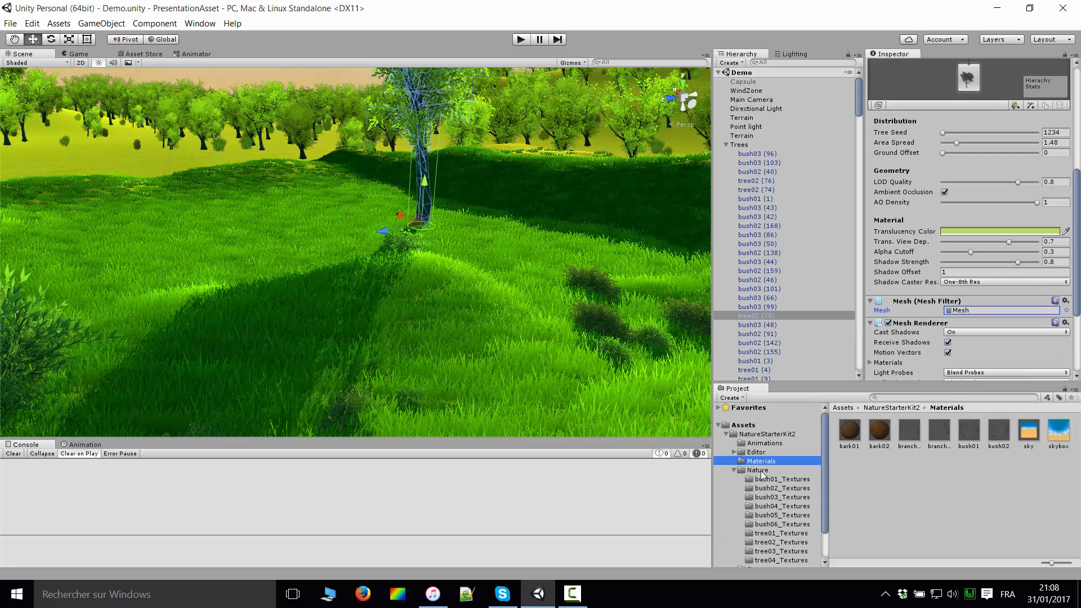
pyautogui.click(763, 472)
pyautogui.scroll(-3, 771, 479)
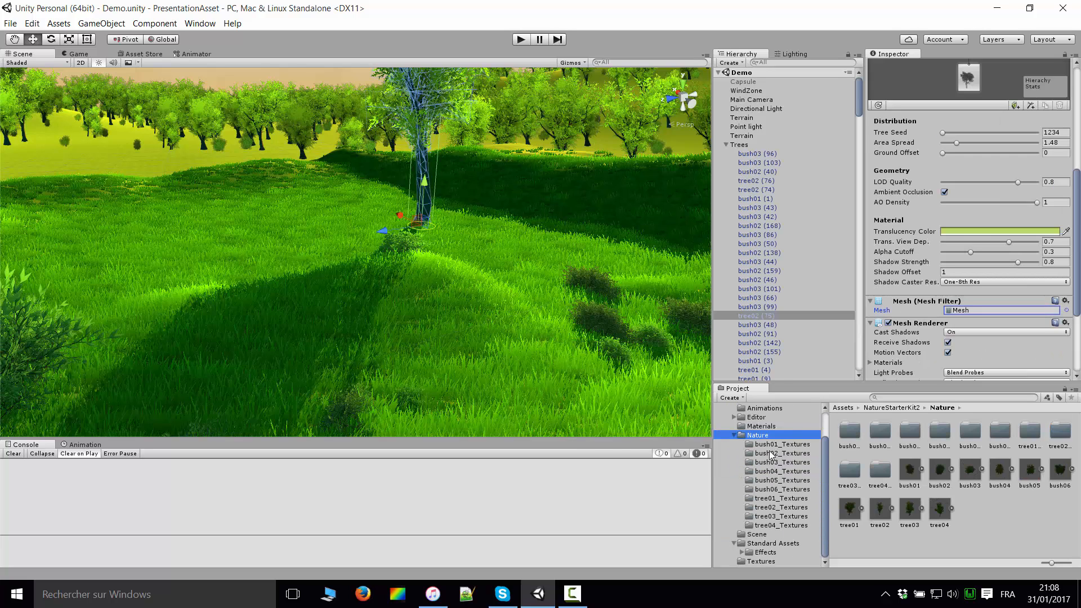
pyautogui.click(777, 526)
pyautogui.click(778, 507)
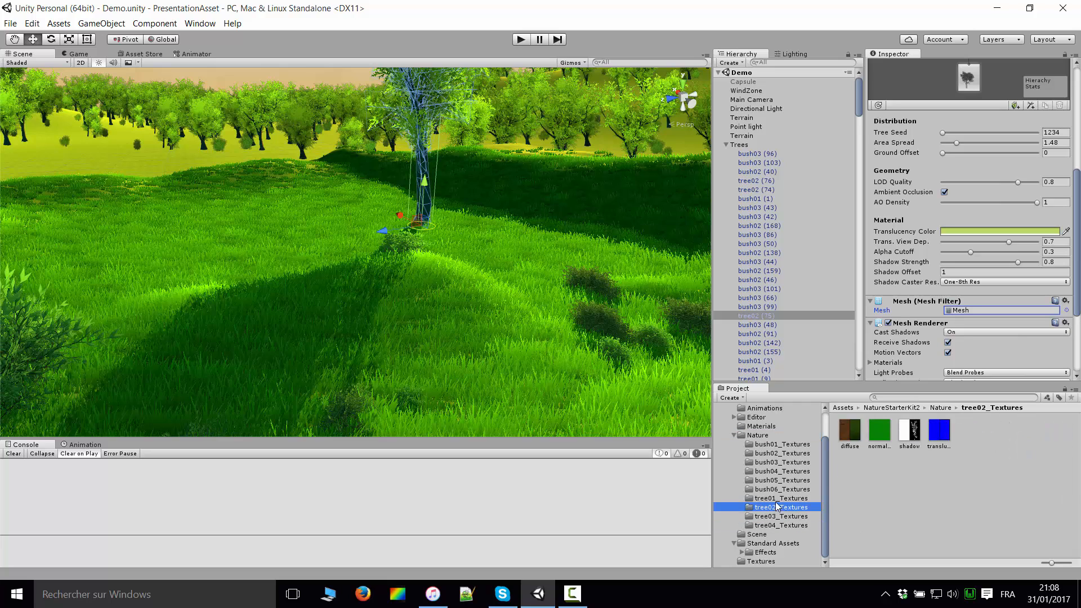
pyautogui.click(779, 489)
pyautogui.click(781, 471)
pyautogui.click(782, 453)
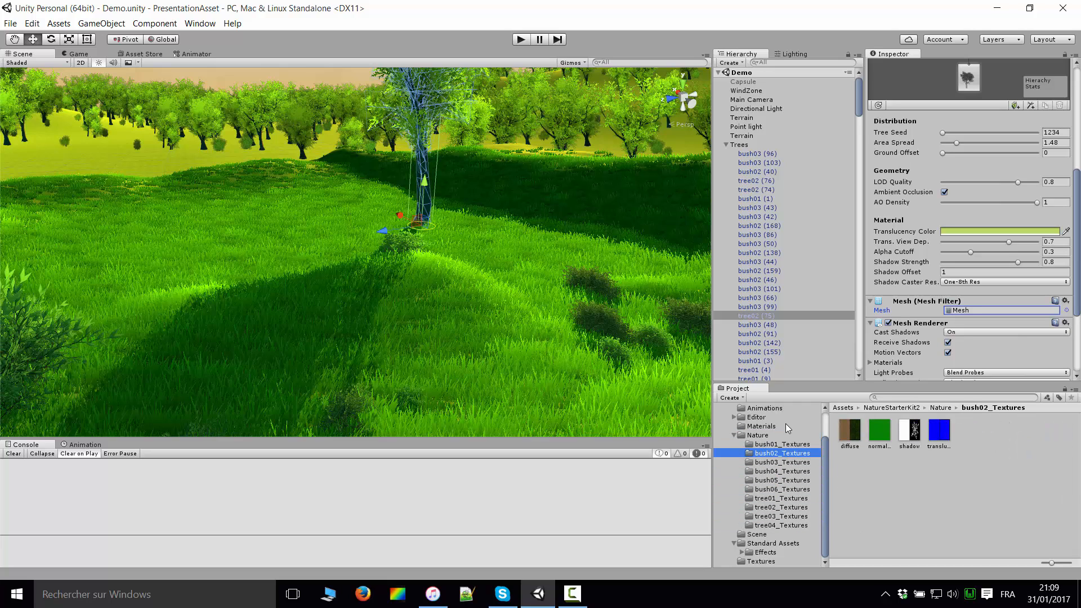
pyautogui.click(755, 436)
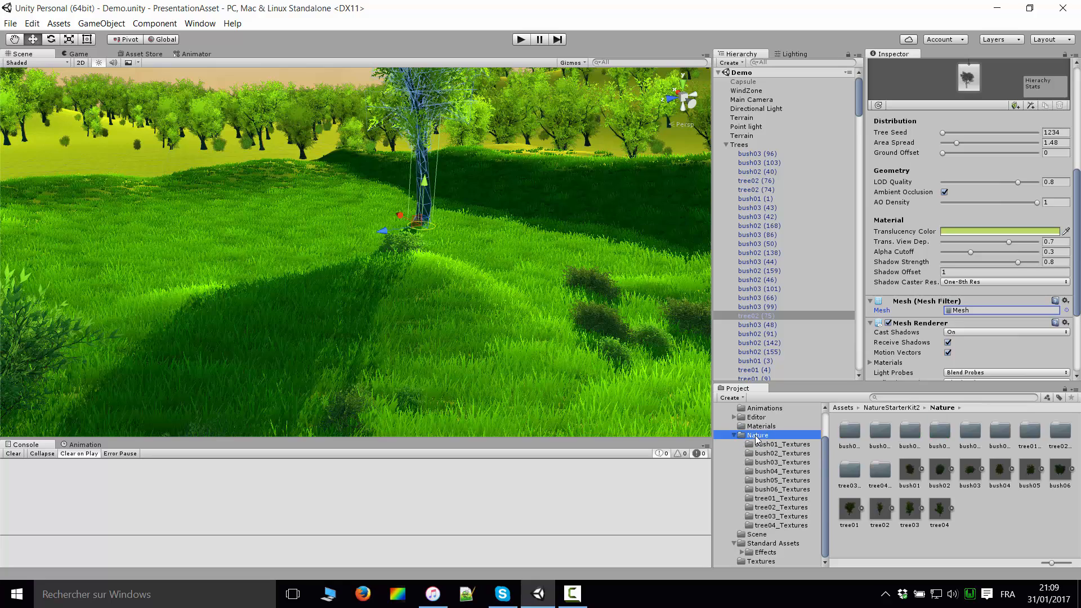
# Place the tree02, tree04, bush05 and bush06 prefabs from the Nature folder on the grass in the Demo scene.
pyautogui.moveTo(468, 211); pyautogui.dragTo(296, 211, button='right')
pyautogui.scroll(2, 437, 309)
pyautogui.moveTo(488, 290); pyautogui.dragTo(405, 259, button='right')
pyautogui.moveTo(885, 514); pyautogui.dragTo(422, 317)
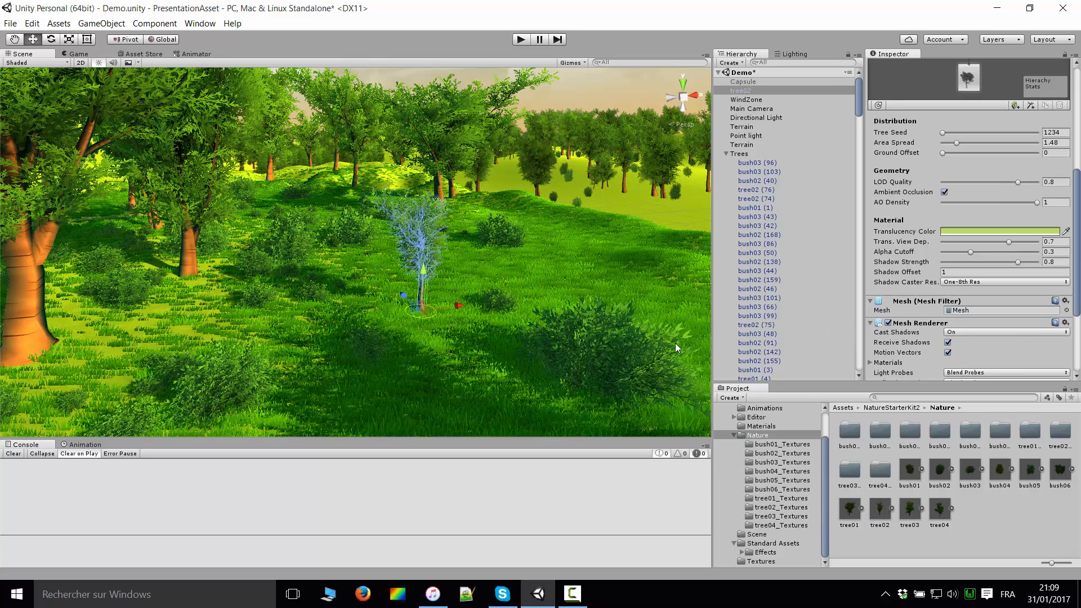
pyautogui.moveTo(939, 510); pyautogui.dragTo(455, 325)
pyautogui.moveTo(1034, 460); pyautogui.dragTo(408, 303)
pyautogui.press('f')
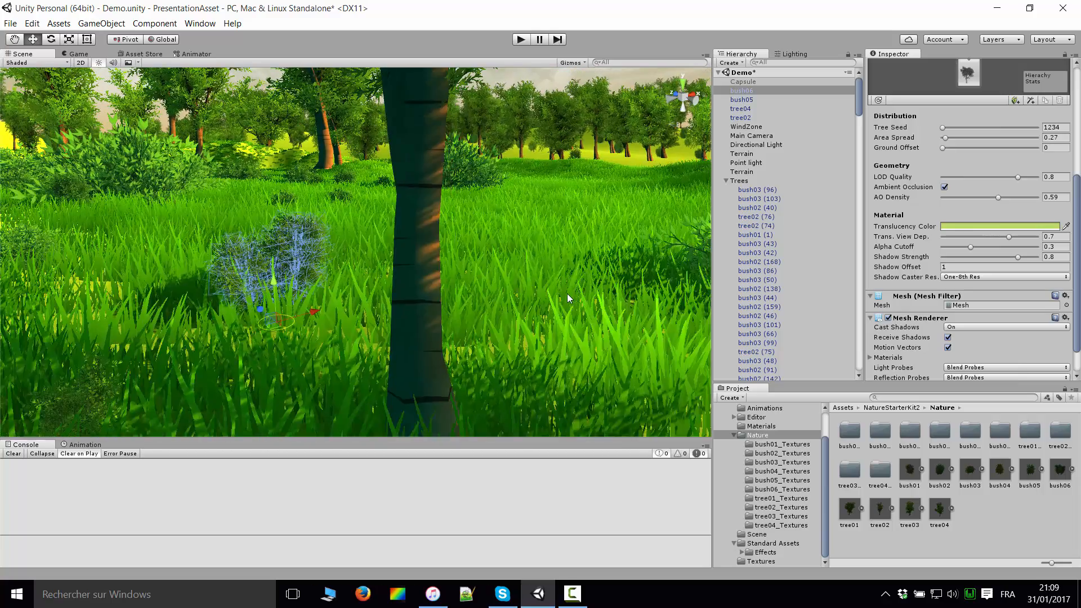
# Select the newly placed trees and bushes one by one in the scene to compare them, ending on bush06.
pyautogui.scroll(-4, 567, 295)
pyautogui.click(442, 231)
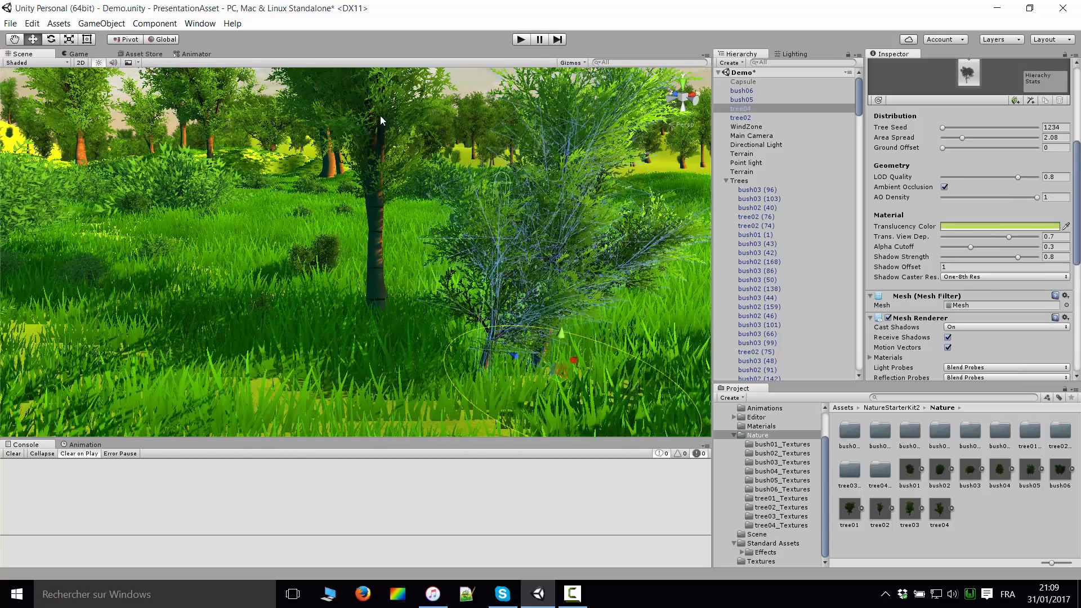
pyautogui.click(380, 117)
pyautogui.click(532, 207)
pyautogui.click(335, 240)
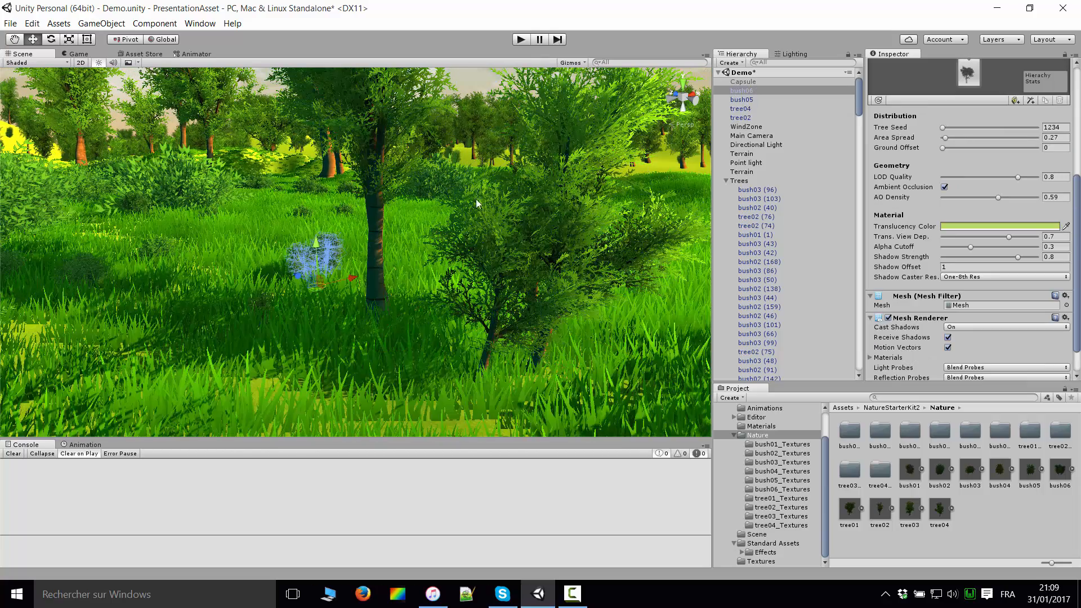
# Survey the newly placed plants and the surrounding forest from above, and select the Terrain to inspect its components.
pyautogui.moveTo(486, 187); pyautogui.dragTo(463, 260, button='right')
pyautogui.press('s')
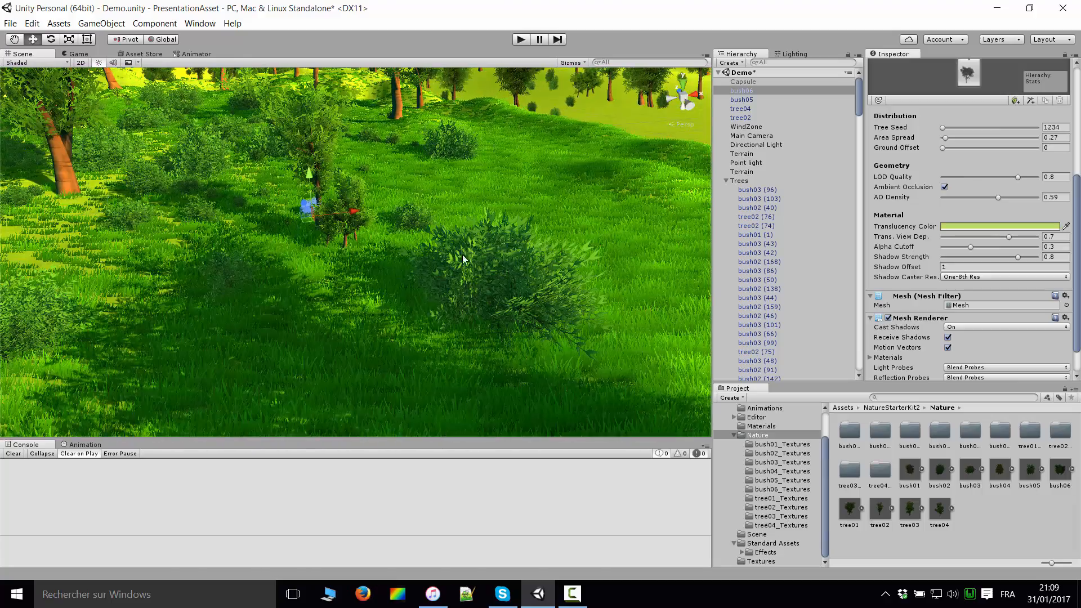
pyautogui.moveTo(466, 280); pyautogui.dragTo(487, 325, button='middle')
pyautogui.scroll(-13, 478, 278)
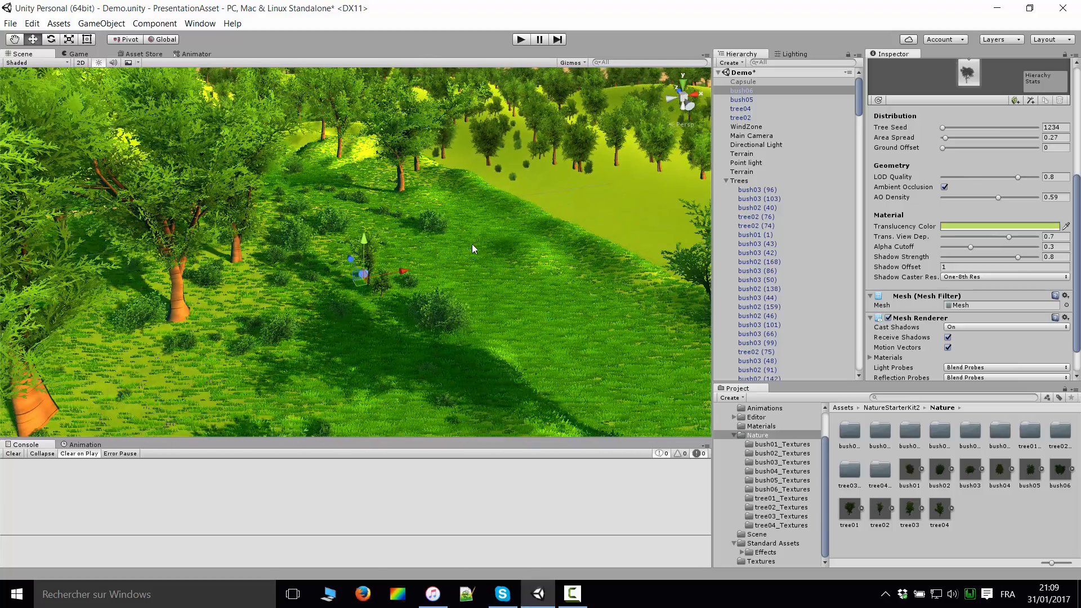
pyautogui.moveTo(478, 229); pyautogui.dragTo(81, 263, button='right')
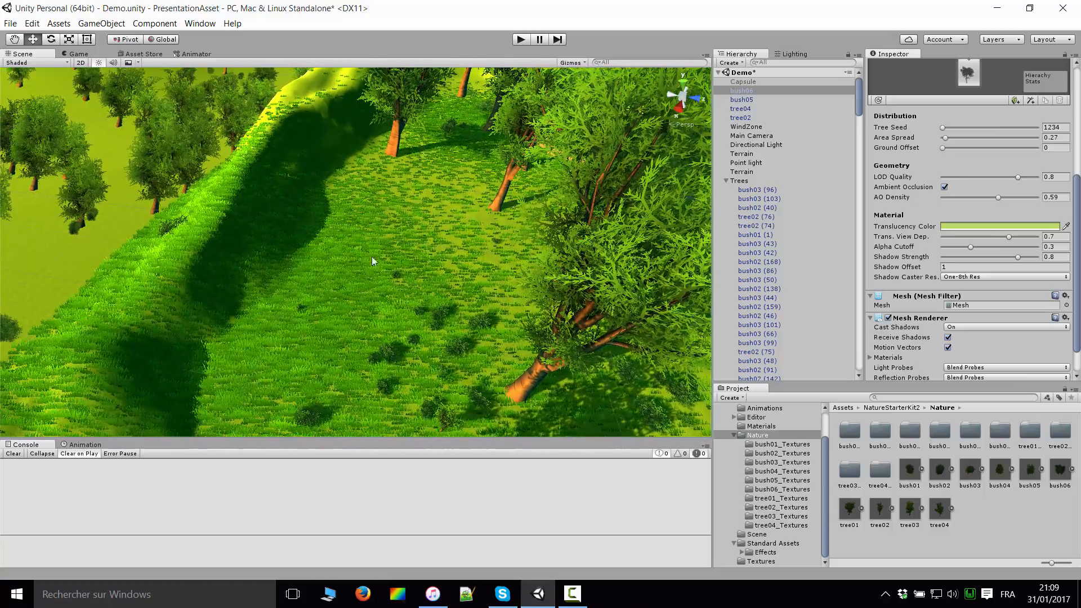
pyautogui.moveTo(372, 261); pyautogui.dragTo(687, 197, button='right')
pyautogui.moveTo(580, 214); pyautogui.dragTo(418, 257, button='right')
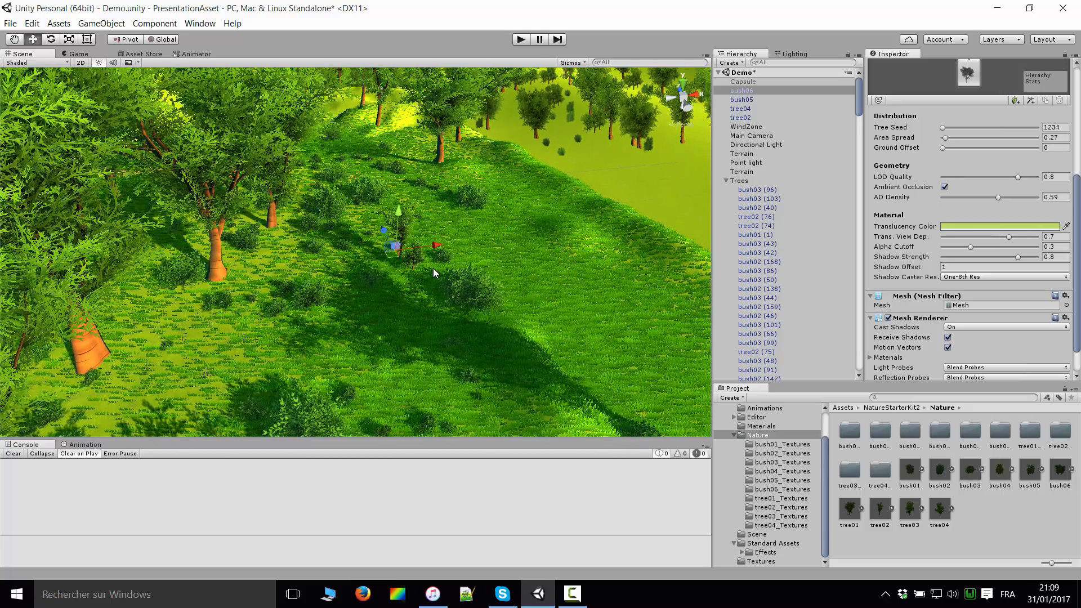
pyautogui.moveTo(353, 279); pyautogui.dragTo(503, 326, button='right')
pyautogui.click(502, 325)
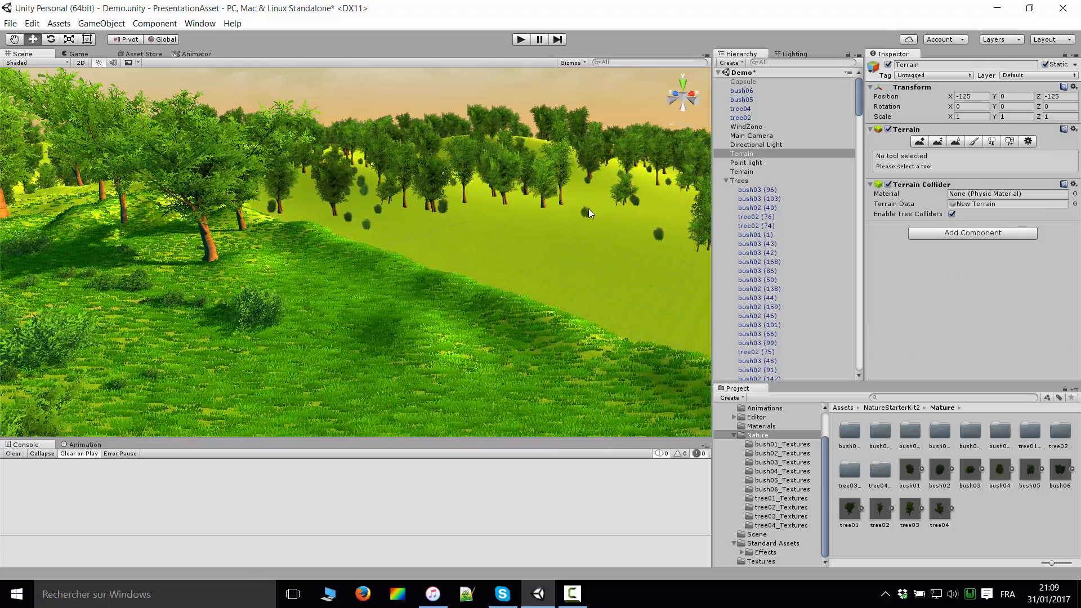
# Explore the plain beyond the grassy terrain and select the WindZone object to inspect its settings.
pyautogui.moveTo(589, 213); pyautogui.dragTo(463, 179, button='right')
pyautogui.press('w')
pyautogui.scroll(3, 509, 278)
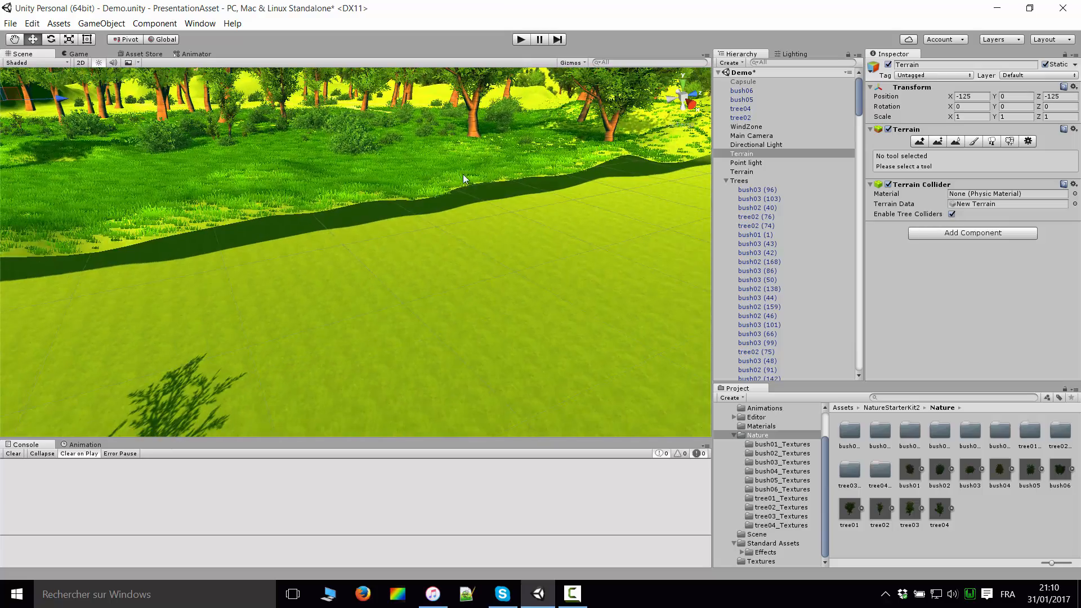
pyautogui.moveTo(452, 287); pyautogui.dragTo(546, 291, button='right')
pyautogui.scroll(-4, 380, 265)
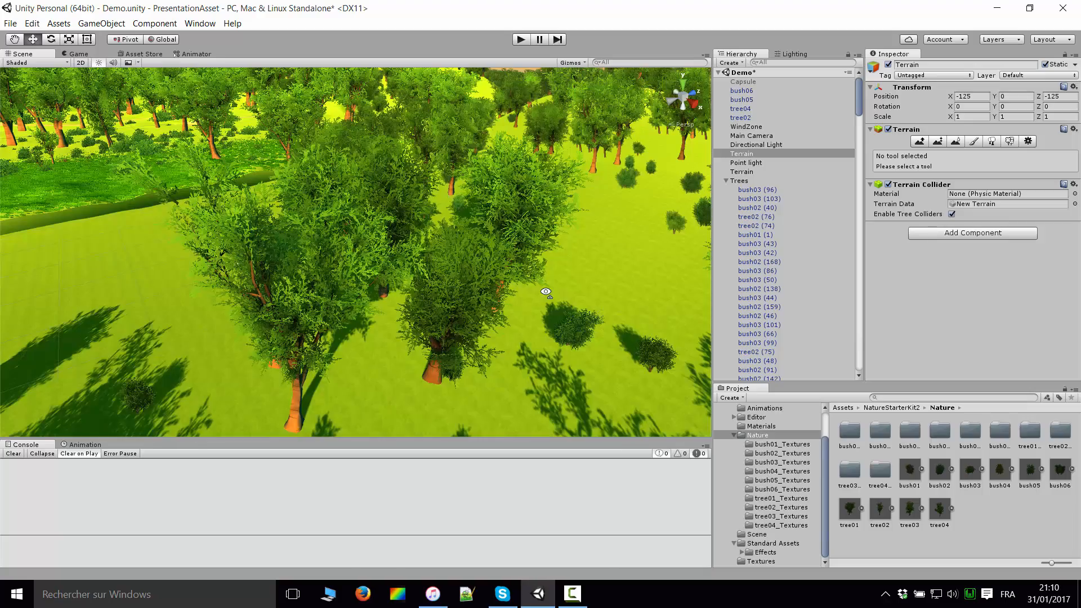
pyautogui.moveTo(407, 175); pyautogui.dragTo(244, 191, button='right')
pyautogui.click(363, 240)
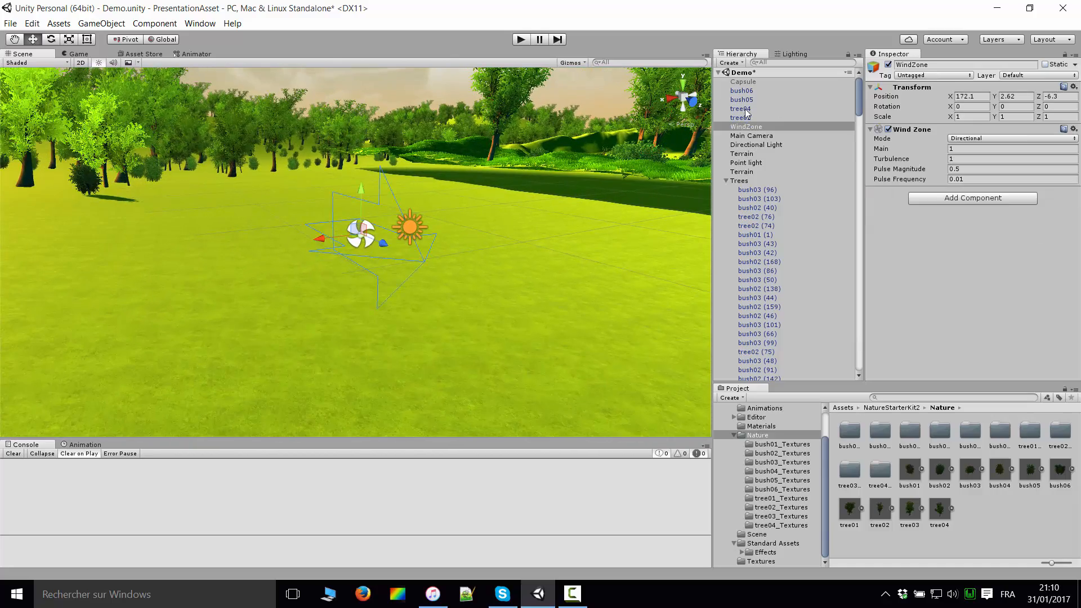
pyautogui.click(753, 128)
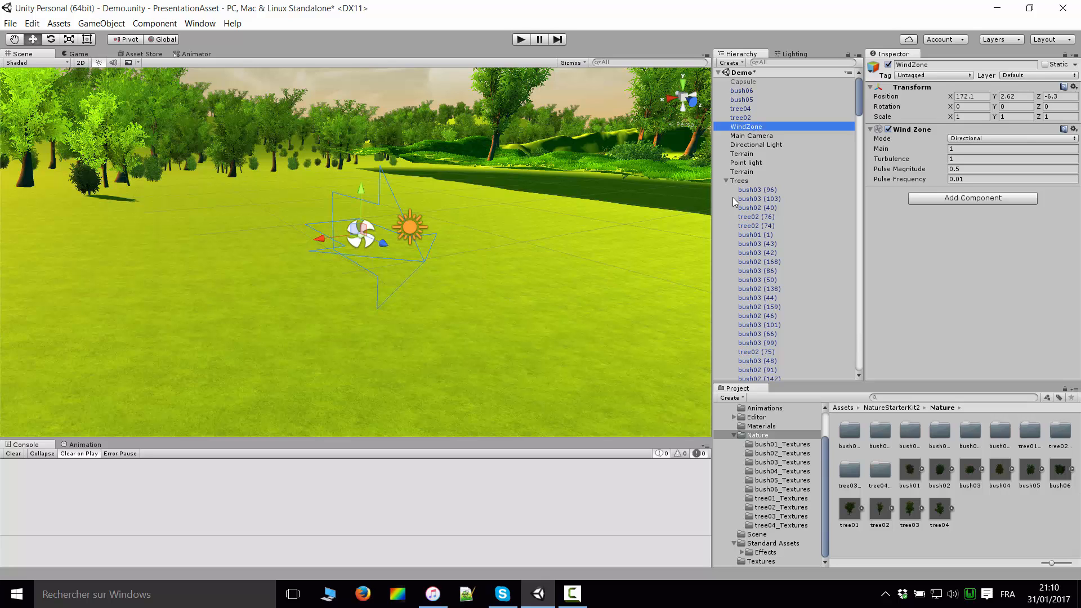
# Collapse the Trees group in the hierarchy and examine the WindZone gizmo from different angles.
pyautogui.click(726, 181)
pyautogui.scroll(3, 379, 221)
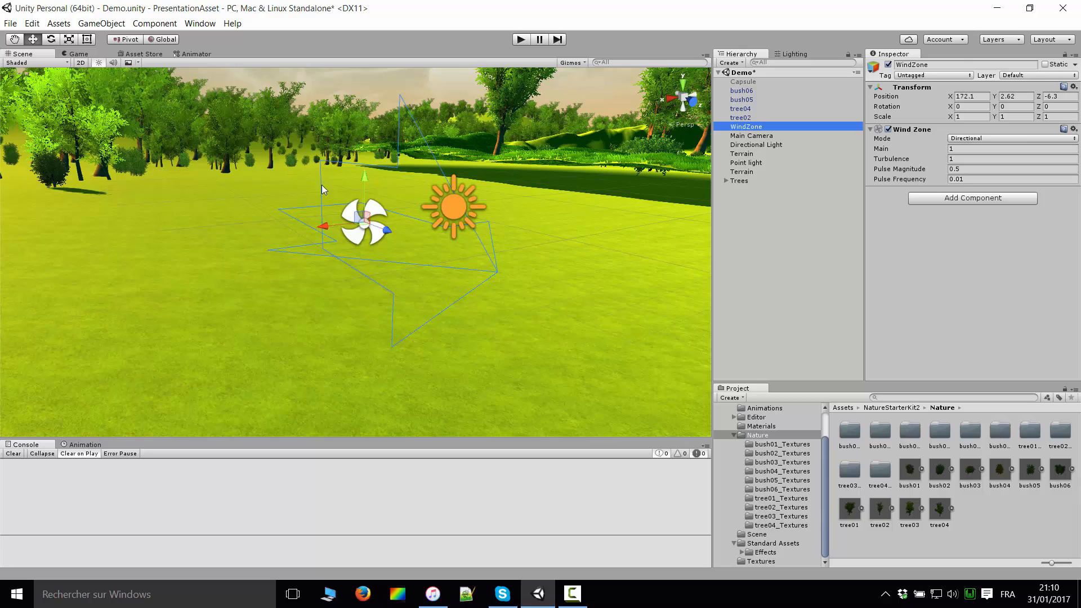
pyautogui.moveTo(339, 208); pyautogui.dragTo(465, 208, button='right')
pyautogui.scroll(-3, 464, 208)
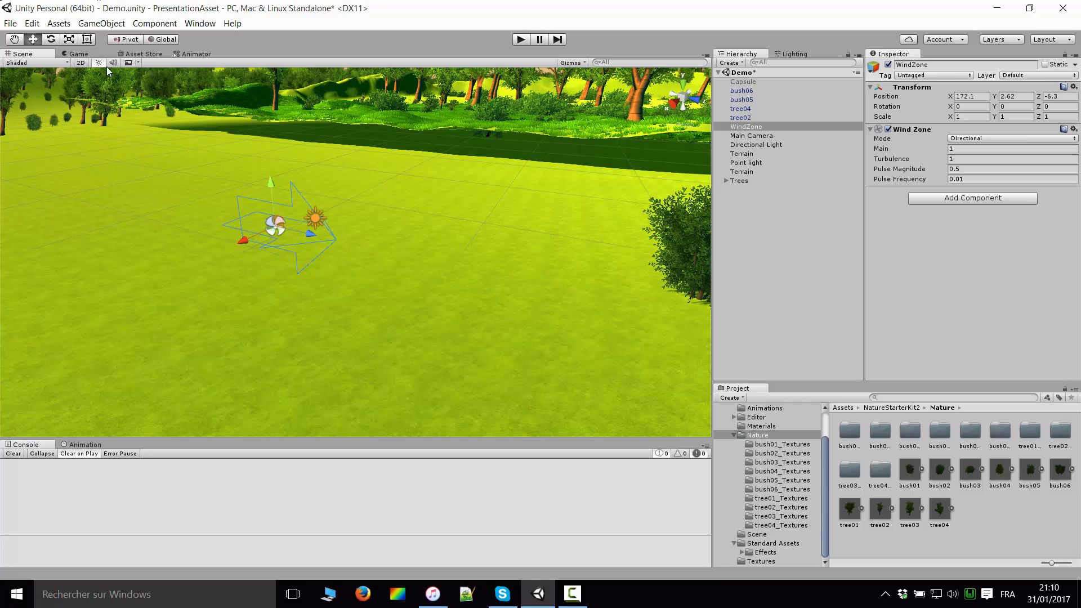
# Play the Demo scene in the Game view to watch the wind on the trees, stop it, and return to the Scene view.
pyautogui.click(71, 55)
pyautogui.click(521, 40)
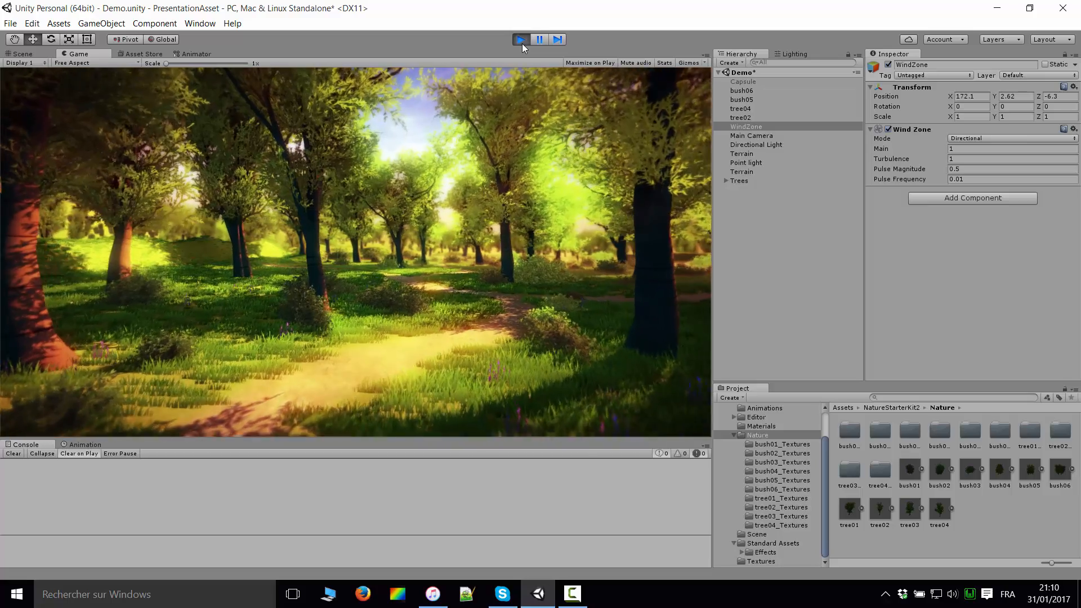
pyautogui.click(522, 43)
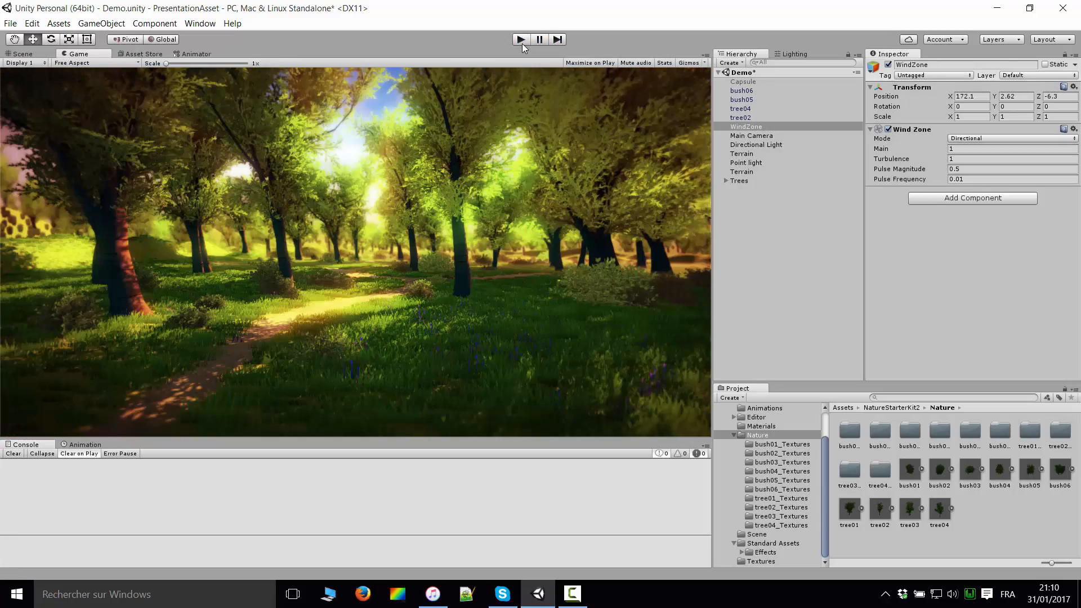
pyautogui.click(47, 56)
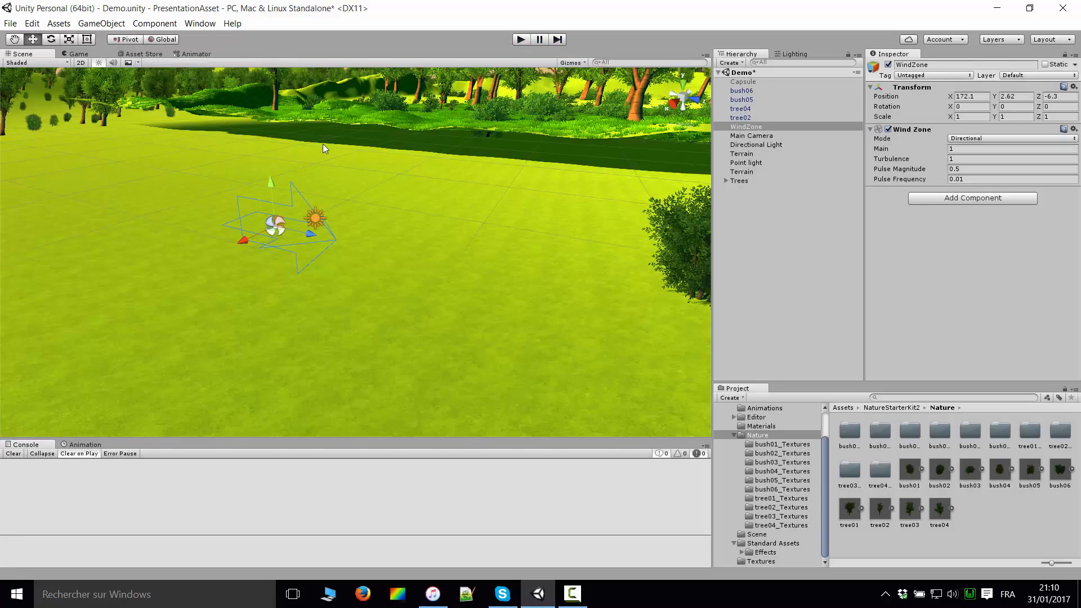
# Locate the Wind Zone option among the creatable 3D objects without adding one.
pyautogui.click(102, 23)
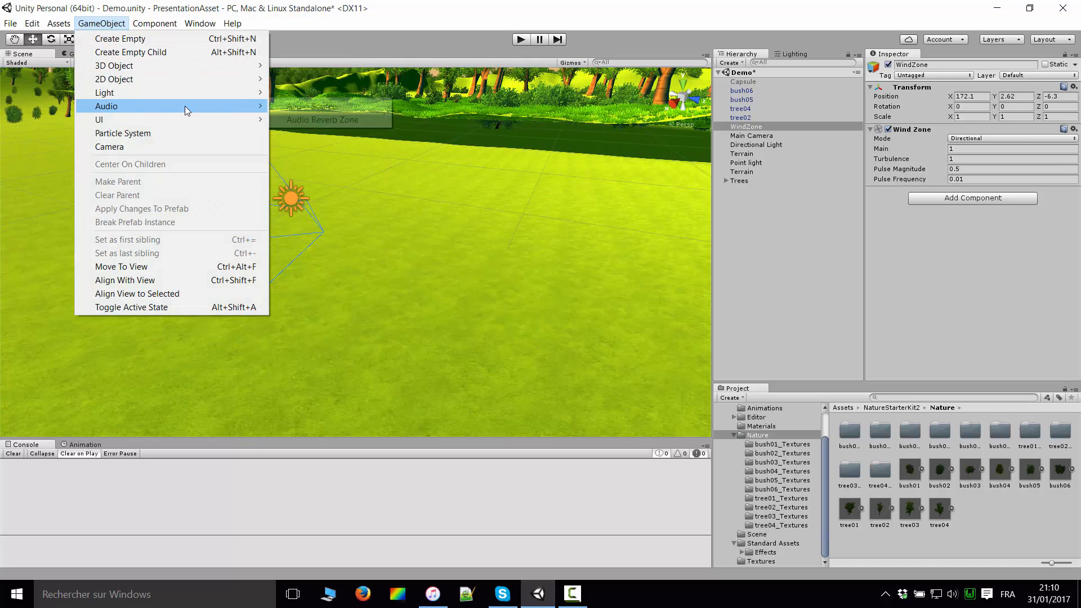
pyautogui.moveTo(162, 67)
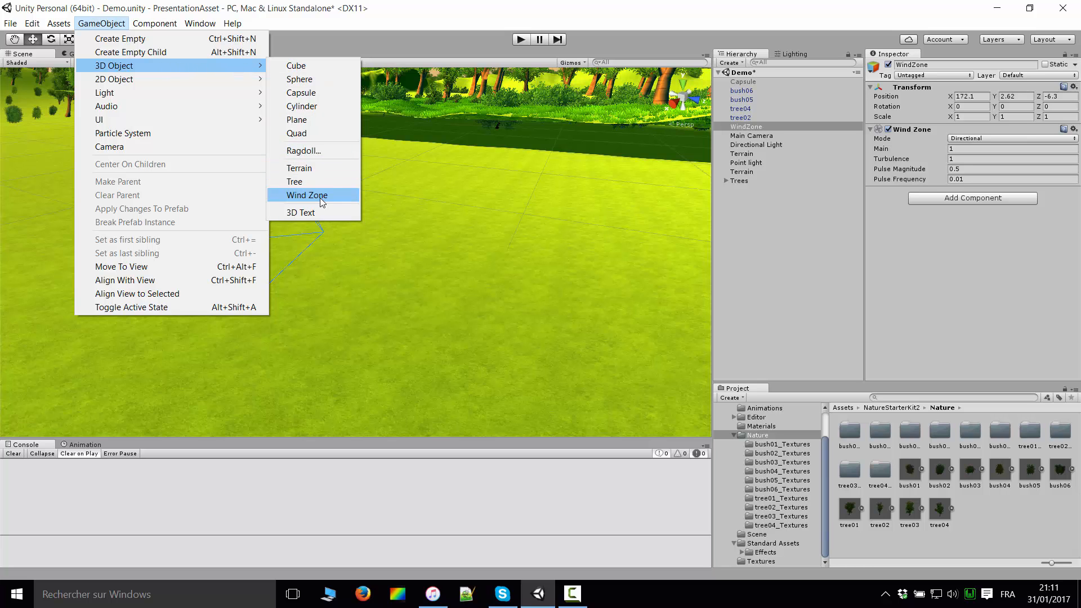
pyautogui.moveTo(444, 237); pyautogui.dragTo(509, 216, button='right')
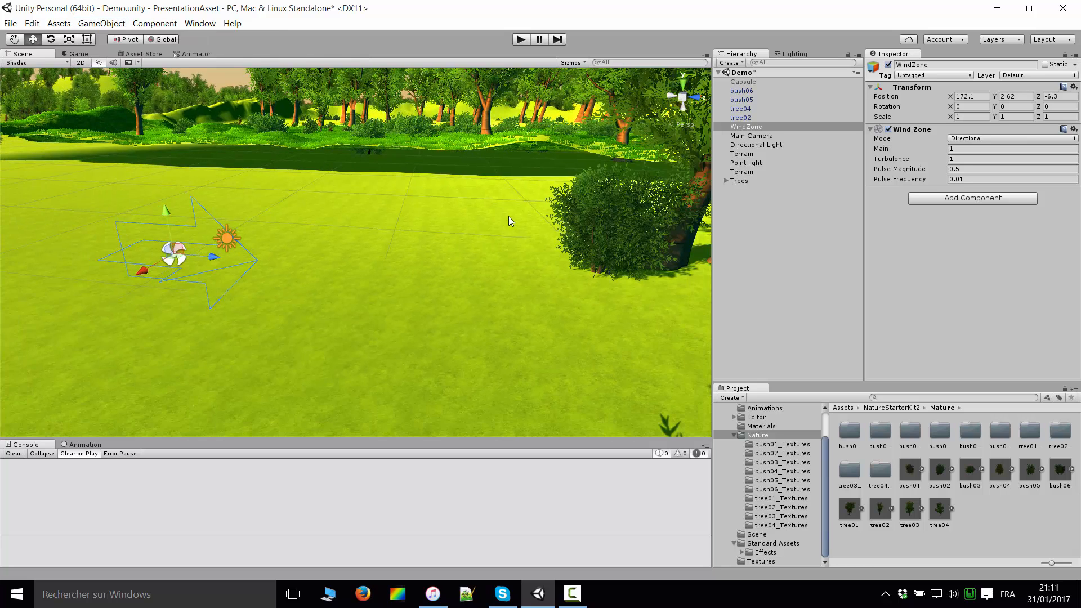
# Survey the whole forest from above, and view the bushes and trees from near ground level.
pyautogui.scroll(-3, 511, 214)
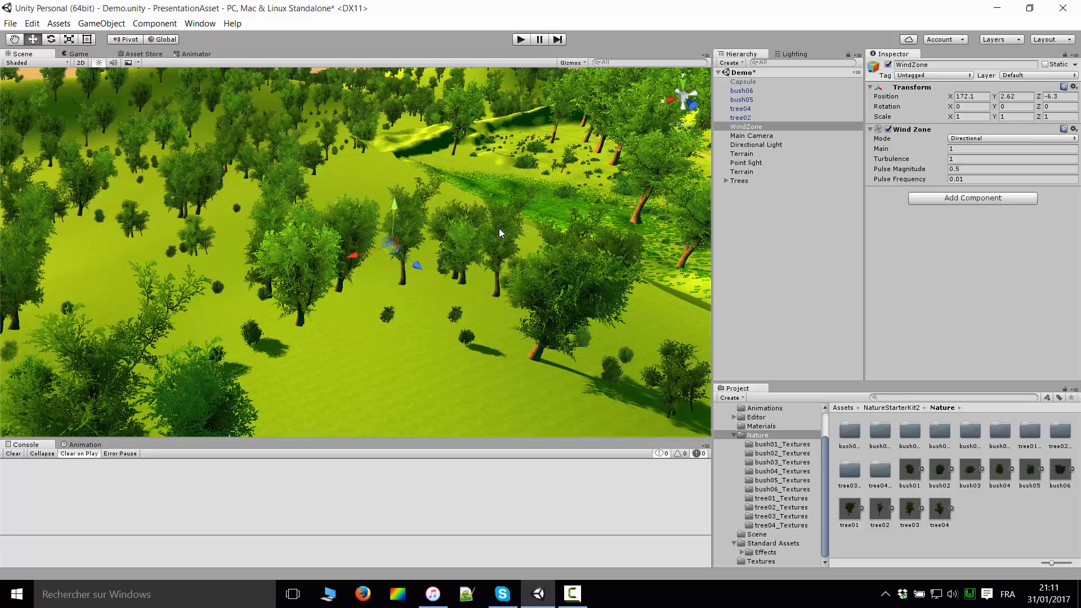
pyautogui.moveTo(586, 199); pyautogui.dragTo(587, 246, button='right')
pyautogui.scroll(10, 588, 246)
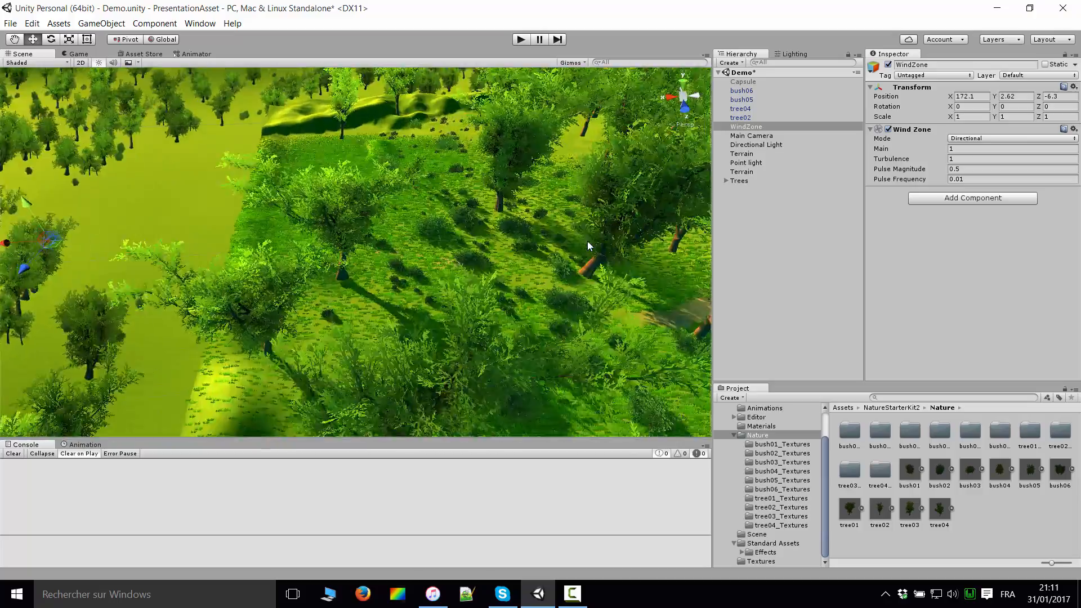
pyautogui.scroll(8, 586, 246)
pyautogui.moveTo(580, 243); pyautogui.dragTo(693, 180, button='right')
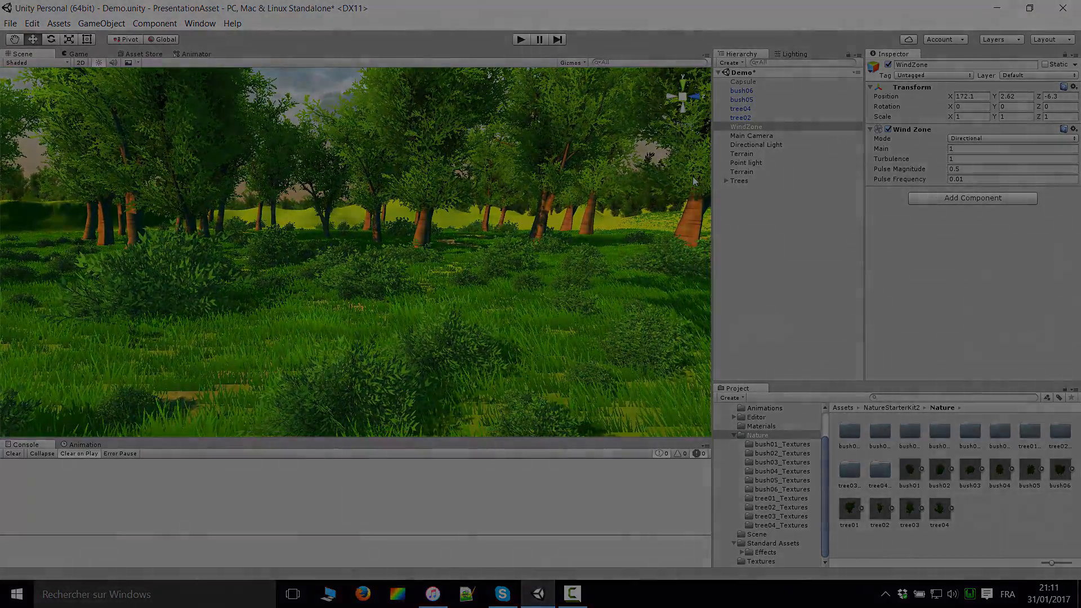